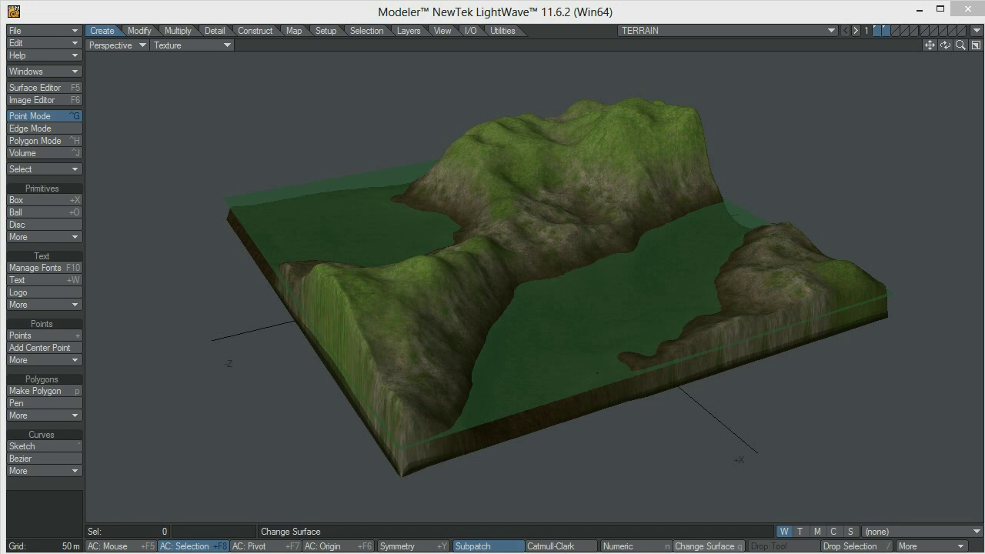
Inspect the terrain model, and look through SkyFX's free HDRI maps web page for the HDRI collection
alt+drag(338, 402, 567, 417)
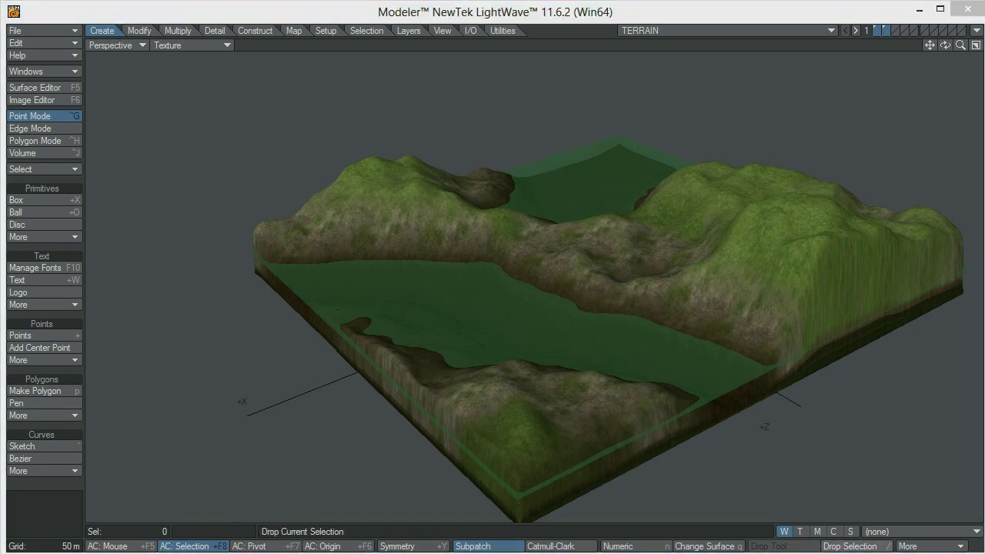
click(923, 11)
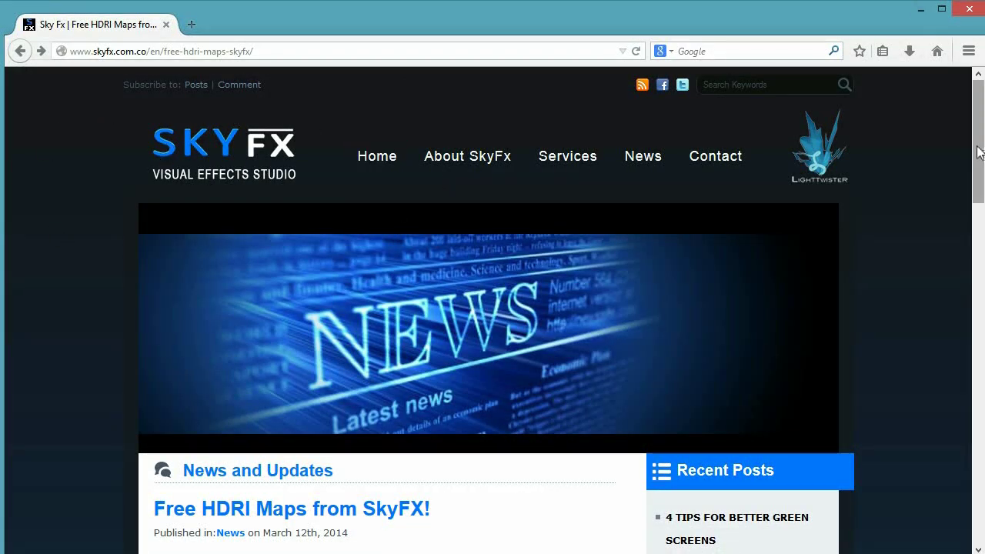
drag(979, 151, 981, 306)
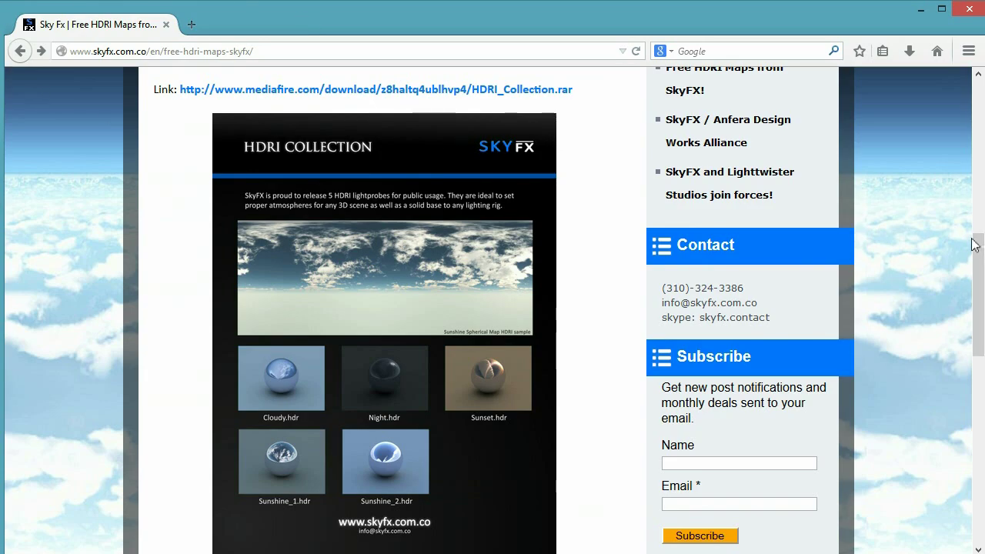
drag(980, 254, 979, 84)
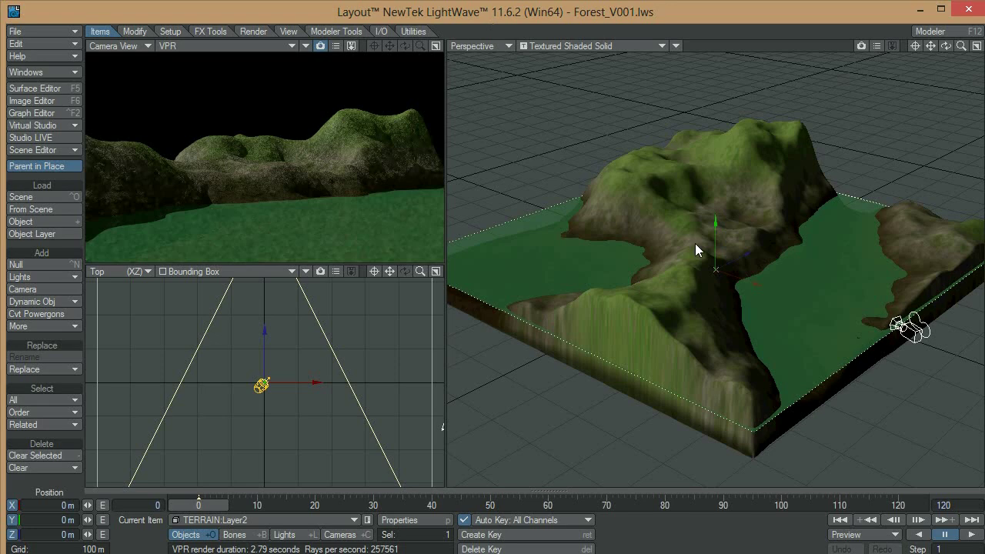
Load the Sunshine.hdr image from the HDRI Collection's Sunshine folder into the scene with the Image Editor
key(F6)
mouse_move(684, 30)
mouse_down()
mouse_move(635, 29)
mouse_move(674, 19)
mouse_up()
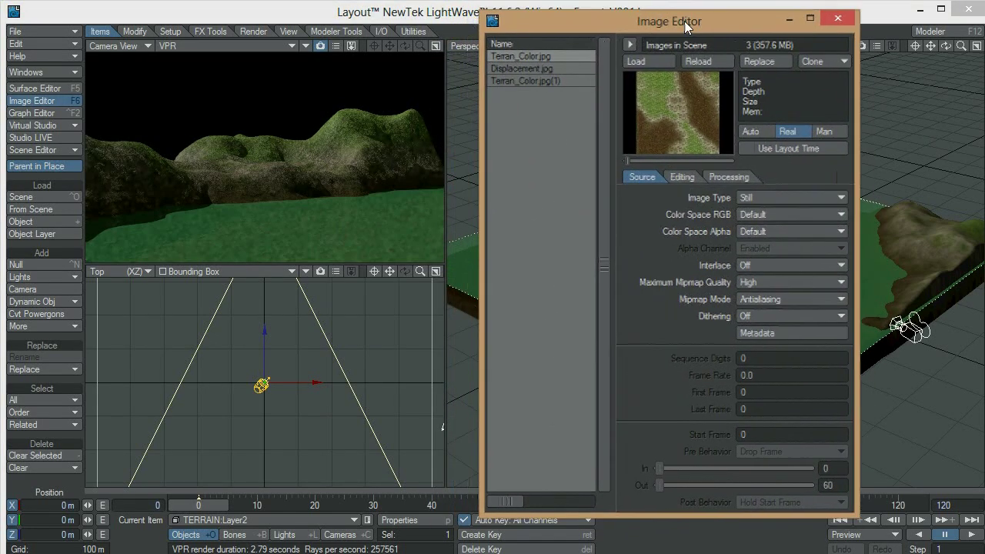
click(646, 61)
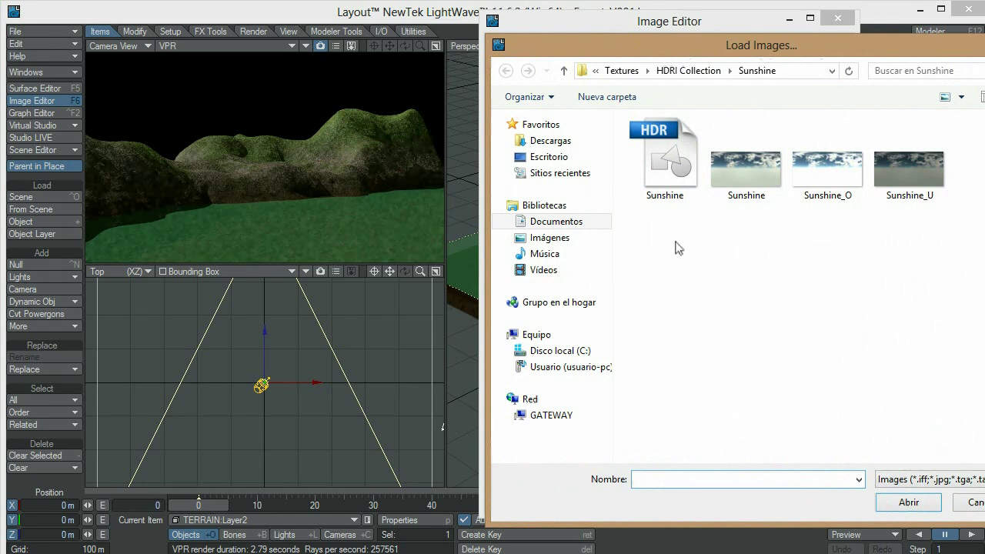
click(661, 181)
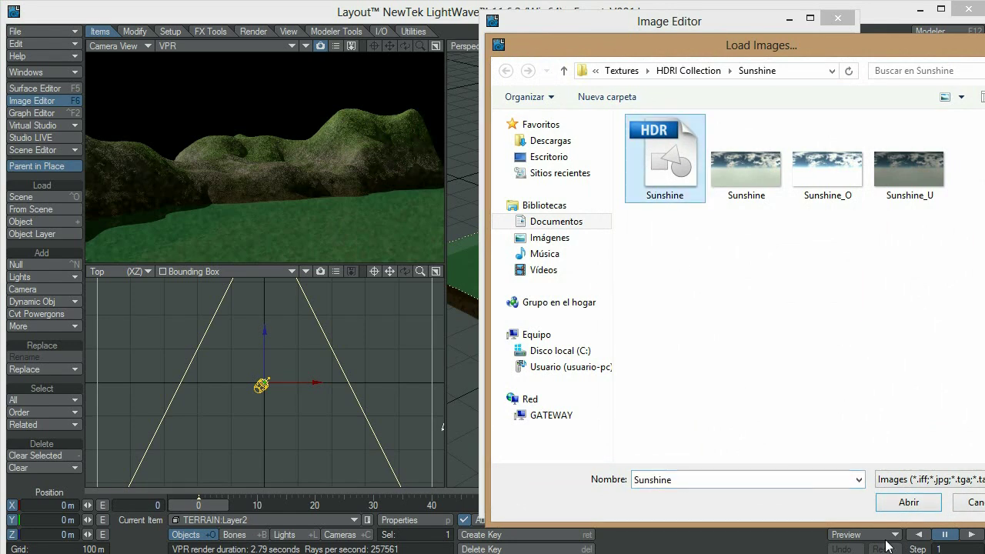
click(907, 502)
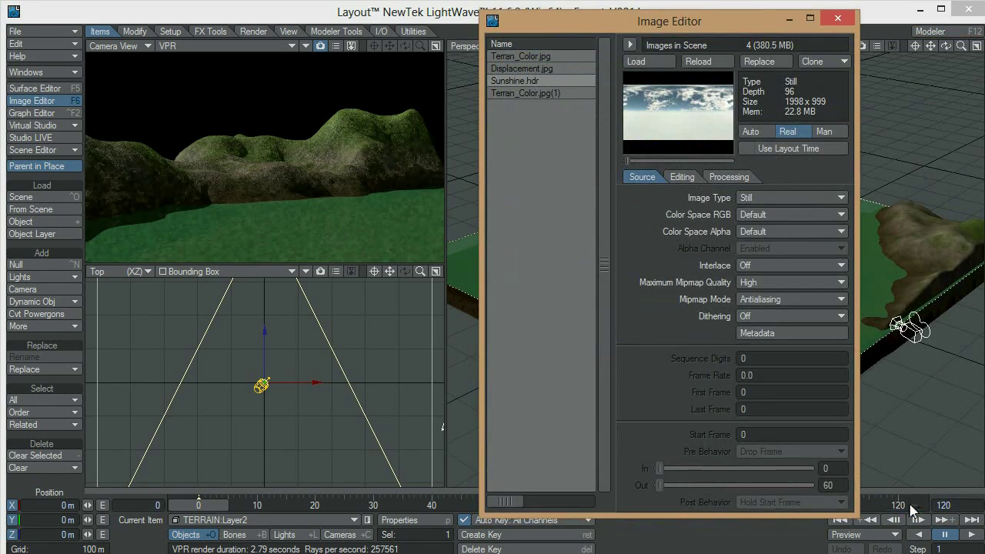
click(836, 18)
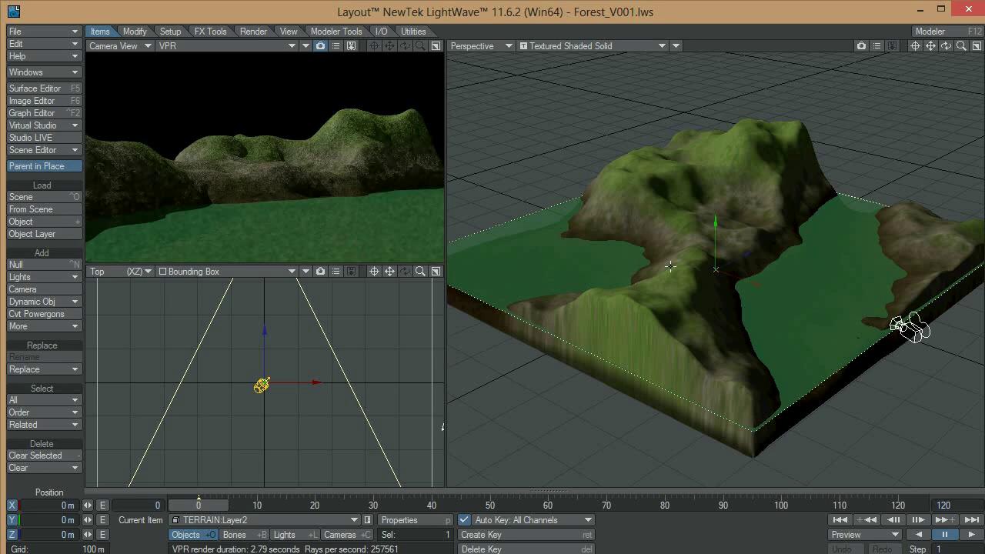
Add an Image World environment to the backdrop and use Sunshine.hdr as its light probe image
key(ctrl+F5)
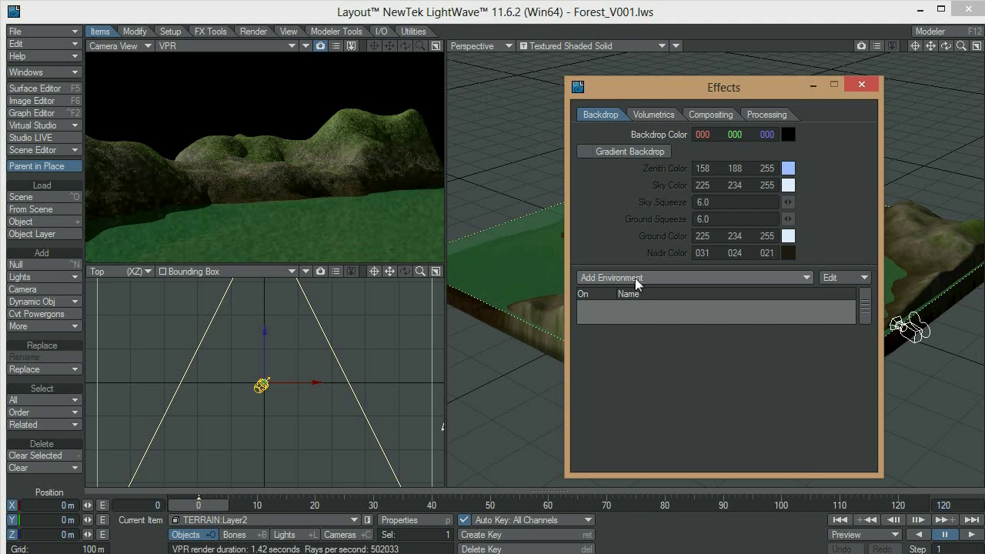
click(635, 278)
click(630, 280)
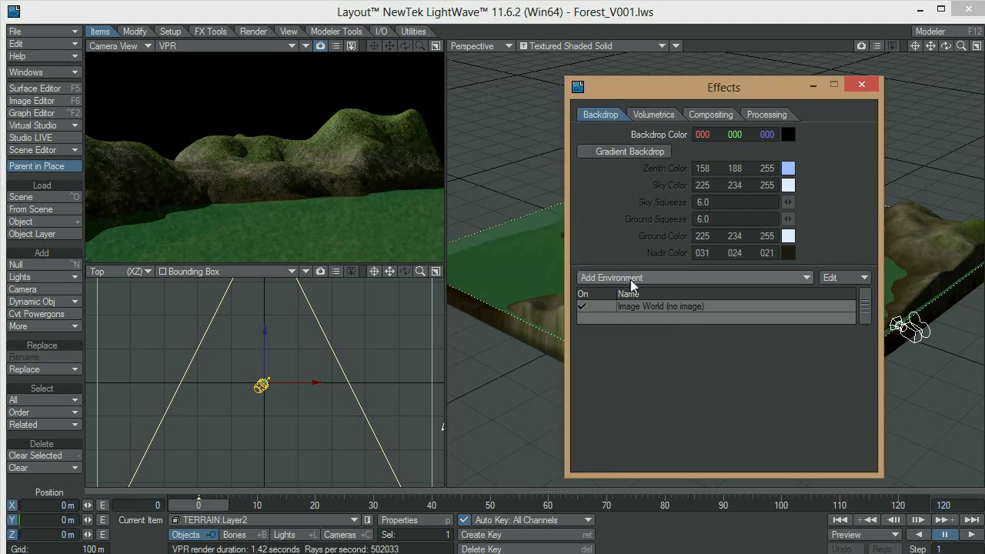
click(634, 308)
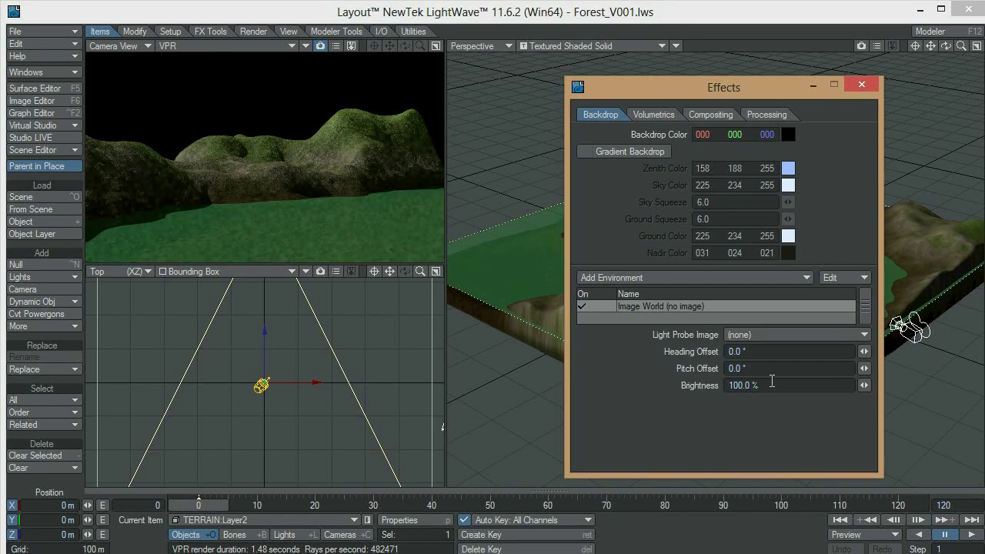
click(762, 337)
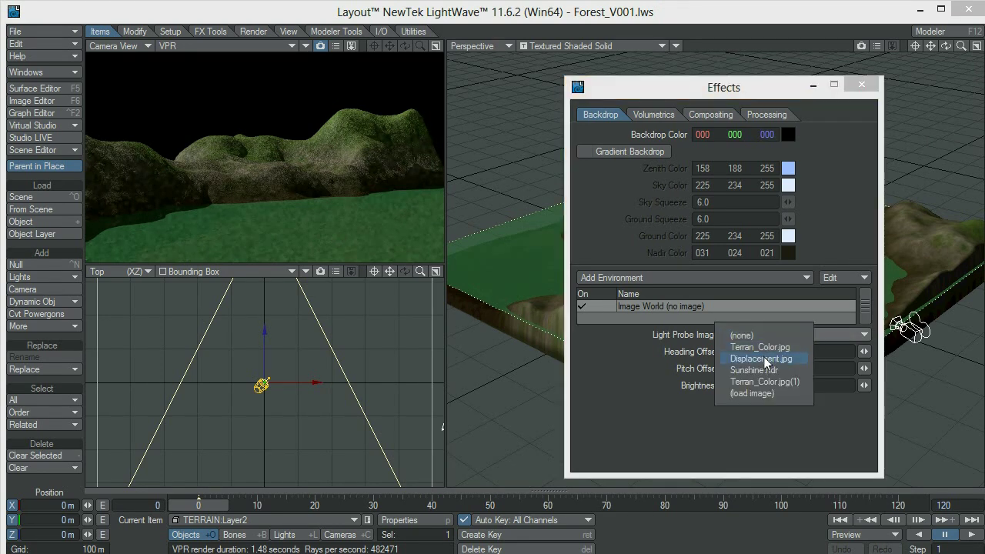
click(758, 370)
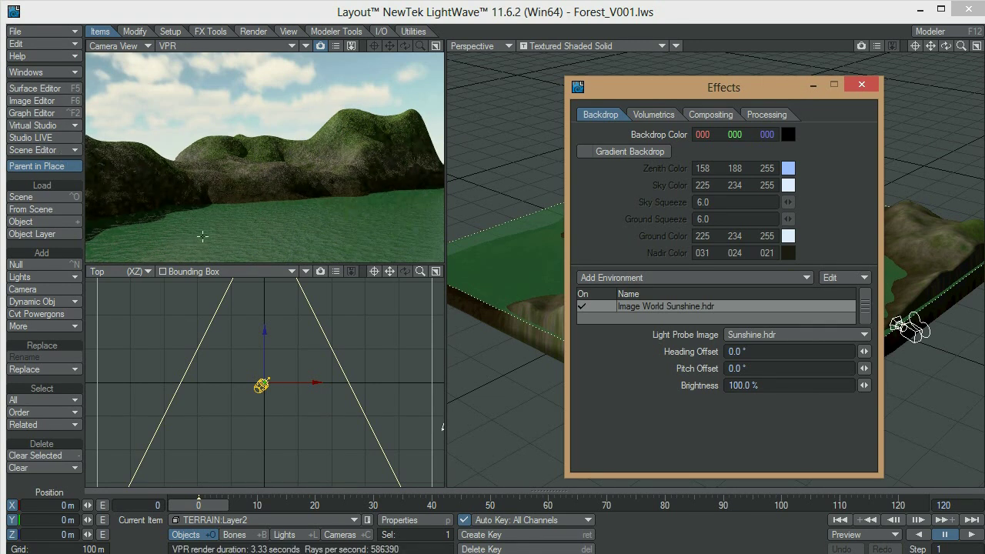
click(862, 85)
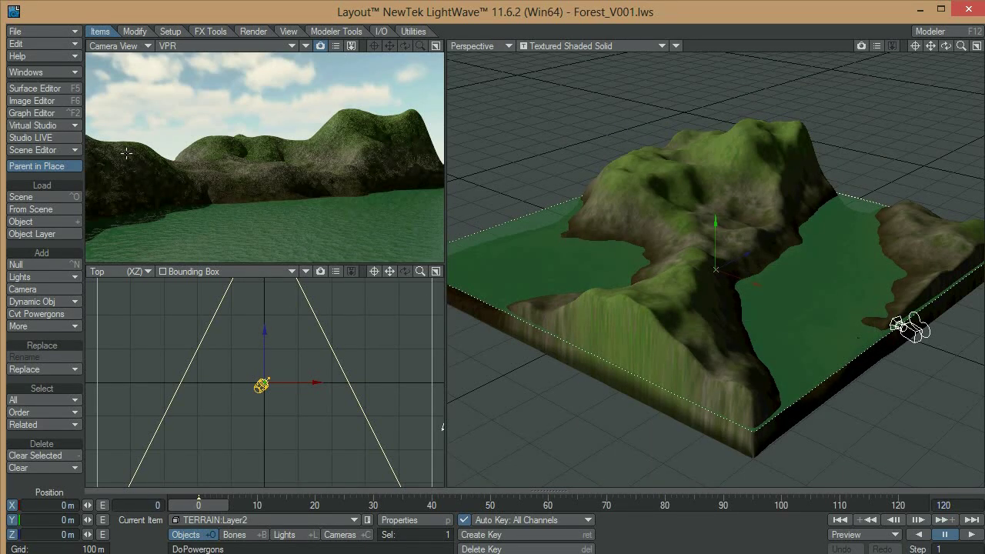
Enable radiosity in the render globals, with Ambient Occlusion and Volumetric Radiosity turned on
key(alt+F2)
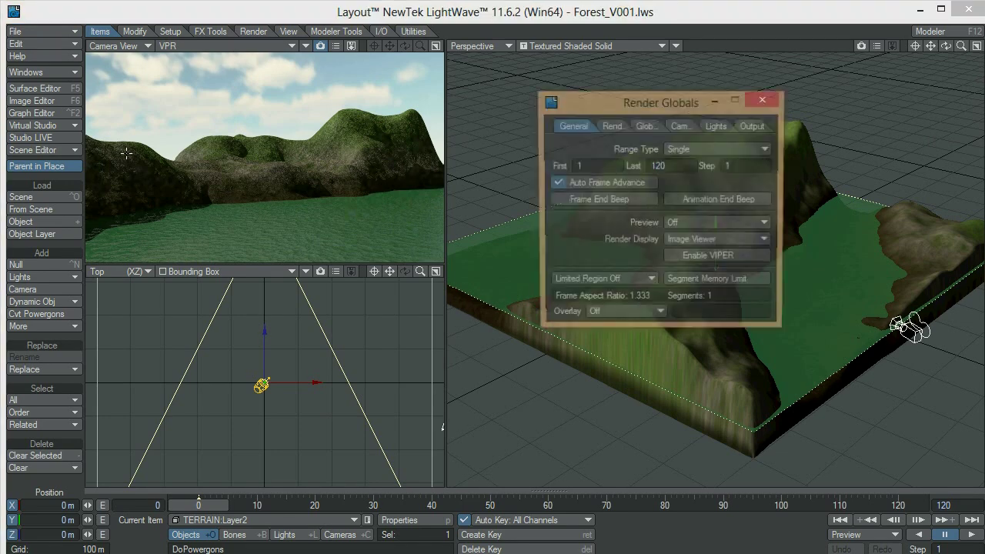
click(647, 126)
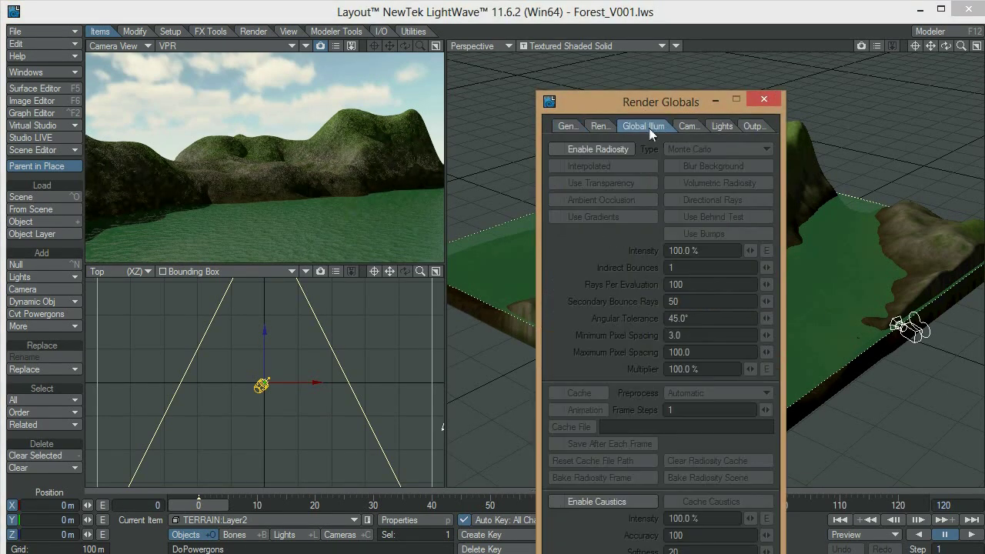
drag(690, 102, 692, 51)
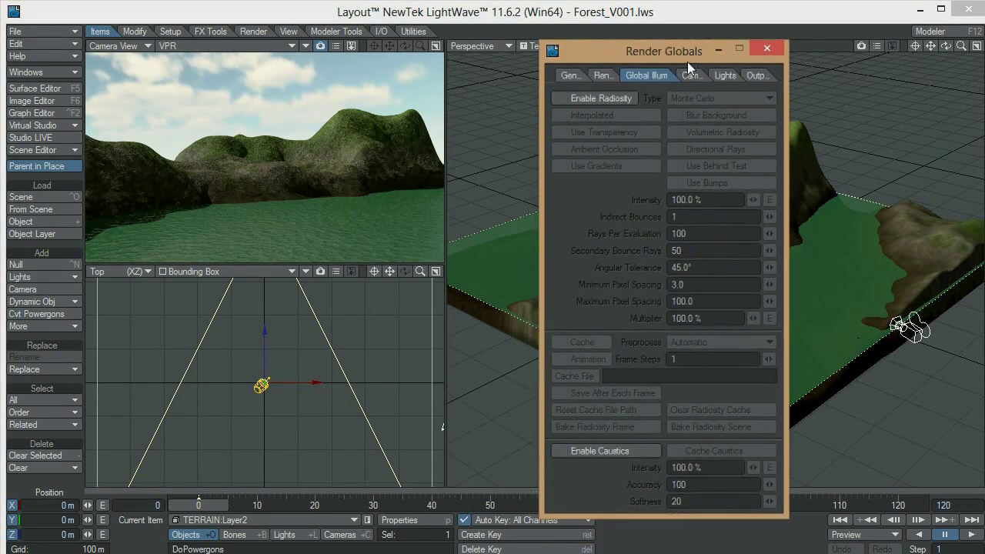
click(557, 98)
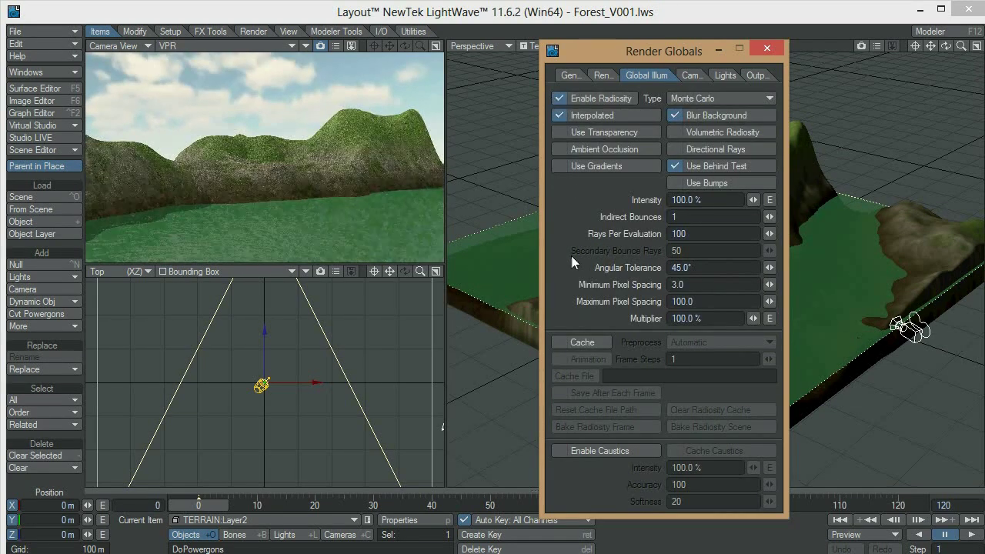
click(573, 148)
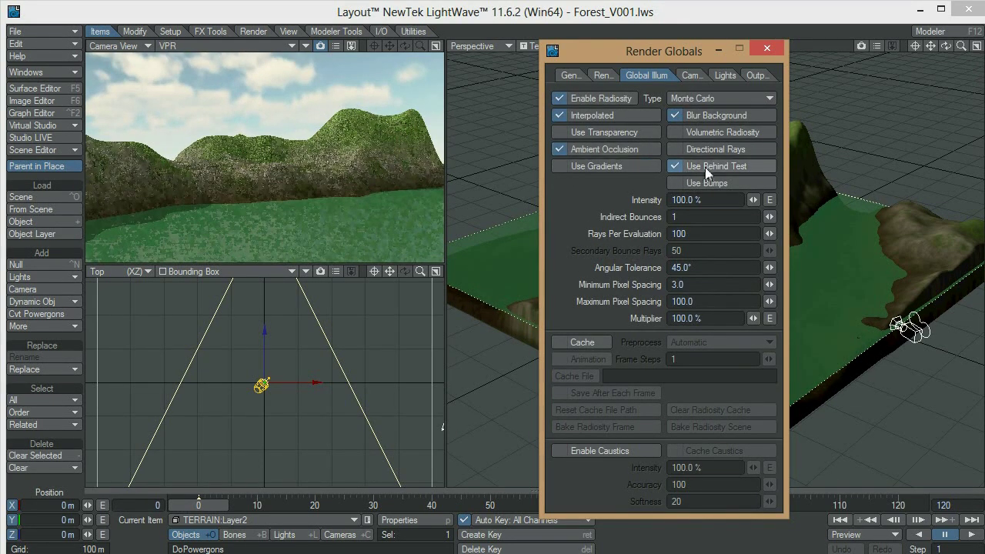
click(730, 130)
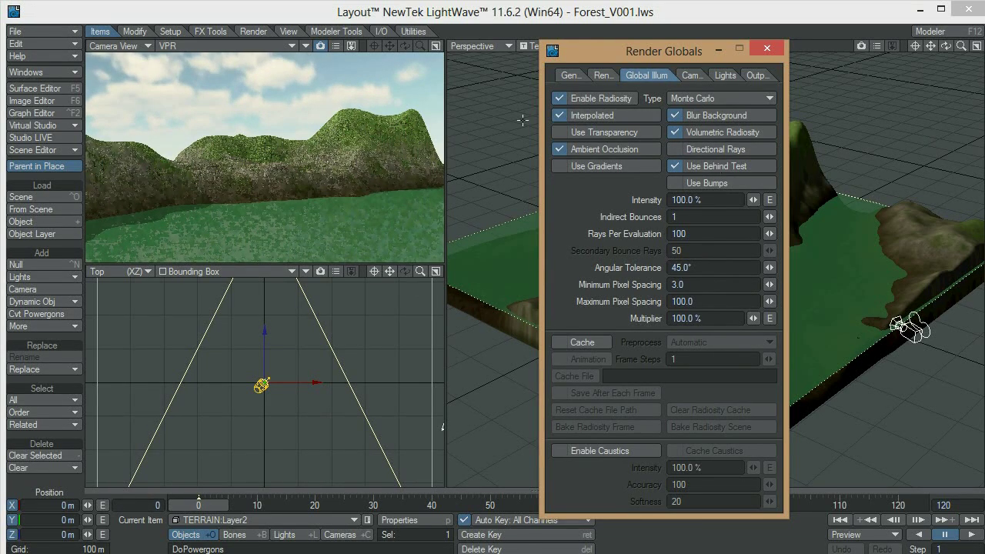
Set the radiosity's indirect bounces to 3 and its intensity to 125%, and close the render globals
drag(691, 217, 483, 242)
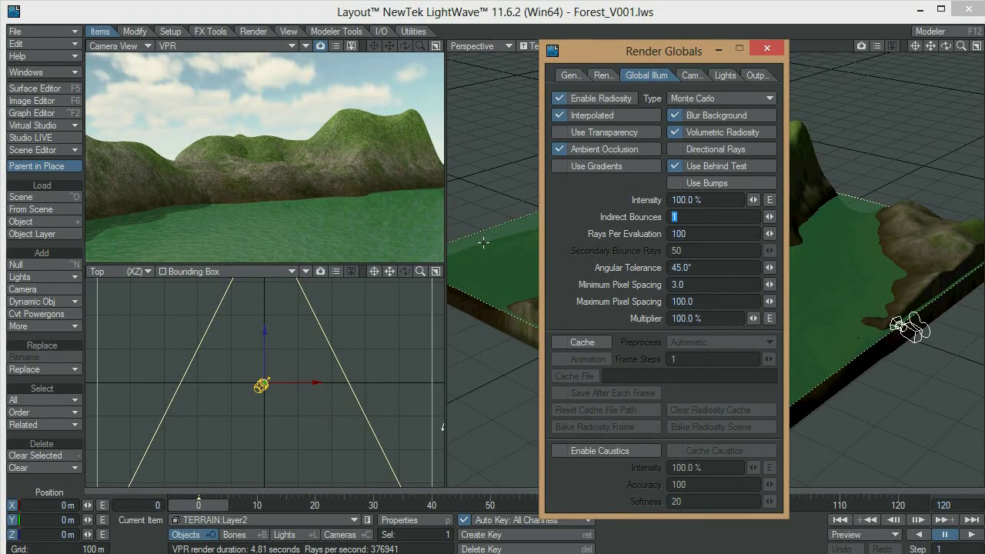
text(3)
key(Tab)
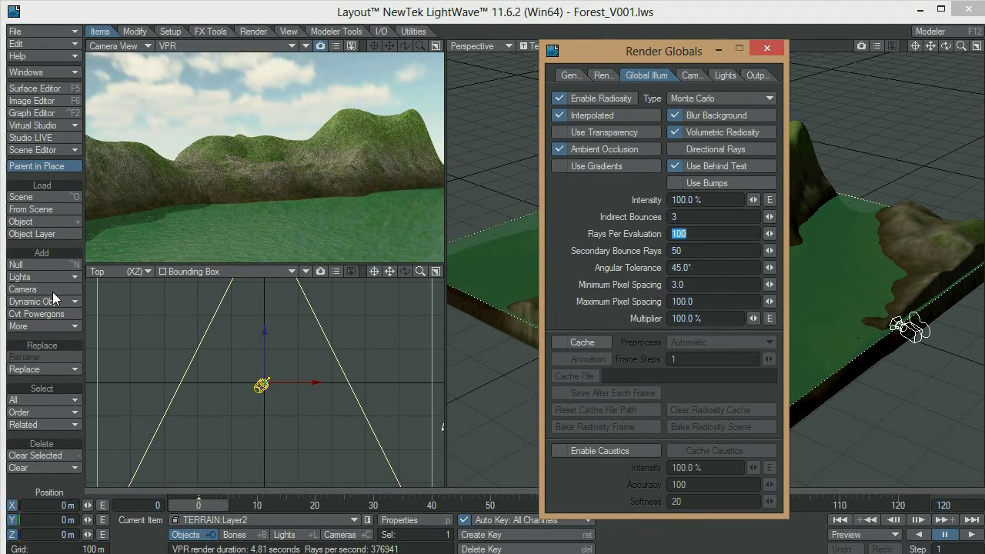
click(719, 201)
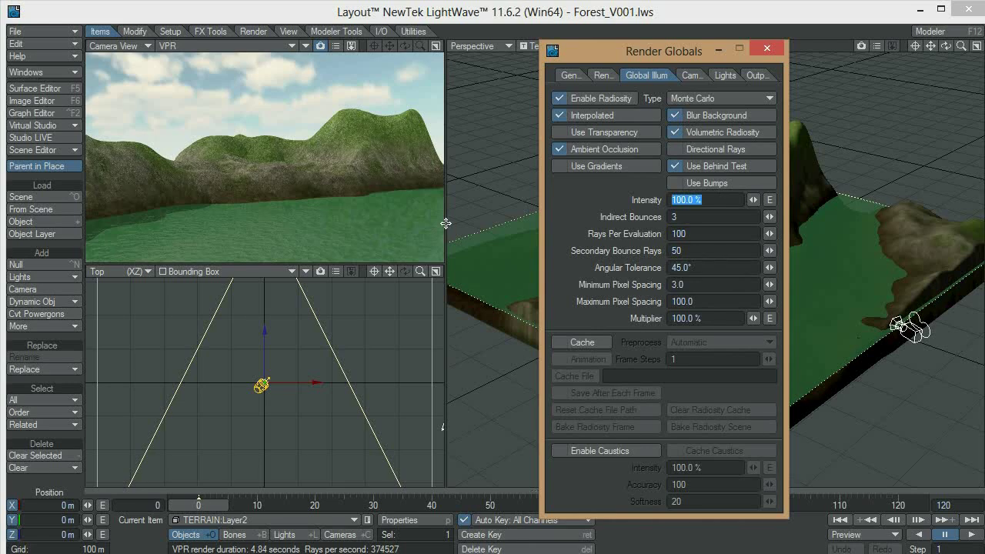
text(125)
key(Tab)
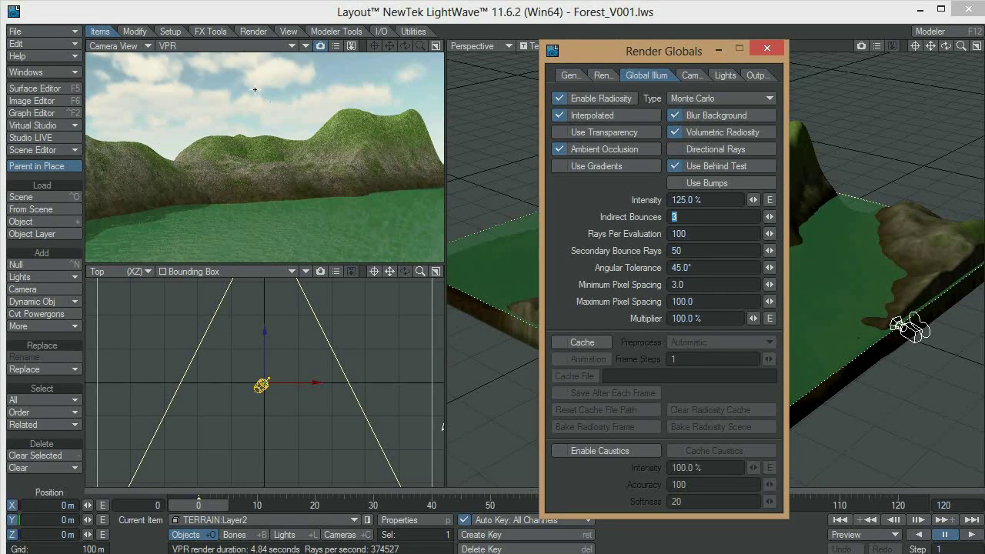
click(767, 48)
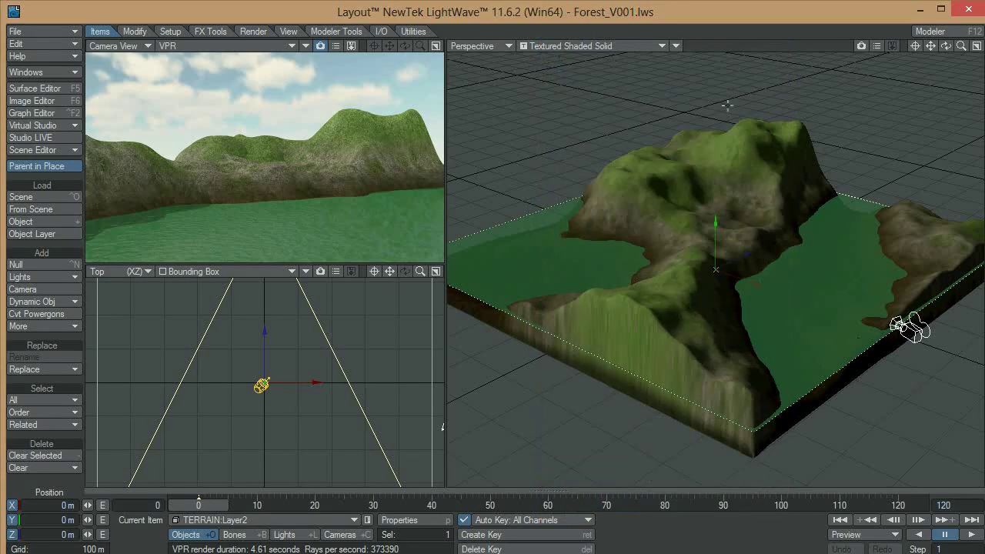
Set the Image World environment's brightness to 125% in the backdrop effects
key(ctrl+F5)
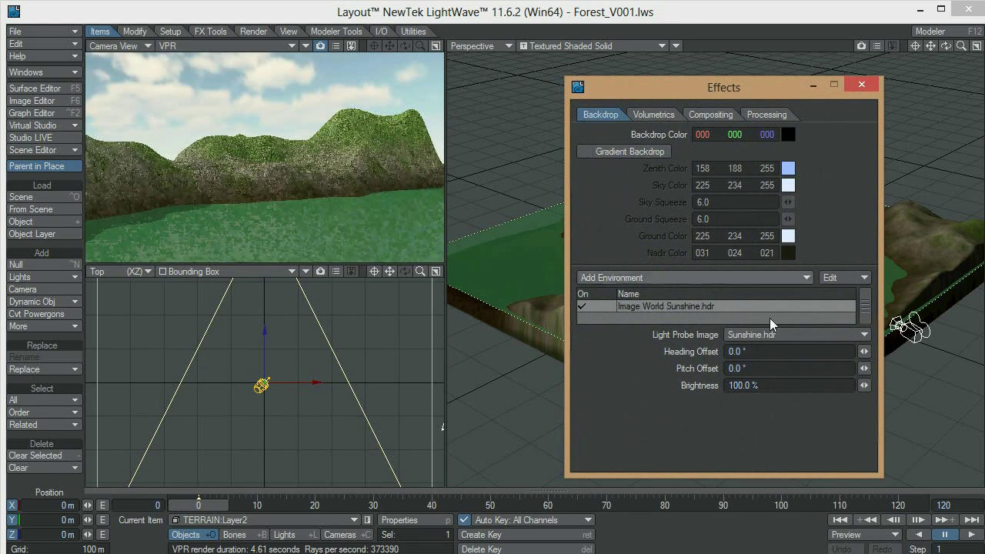
drag(750, 88, 758, 55)
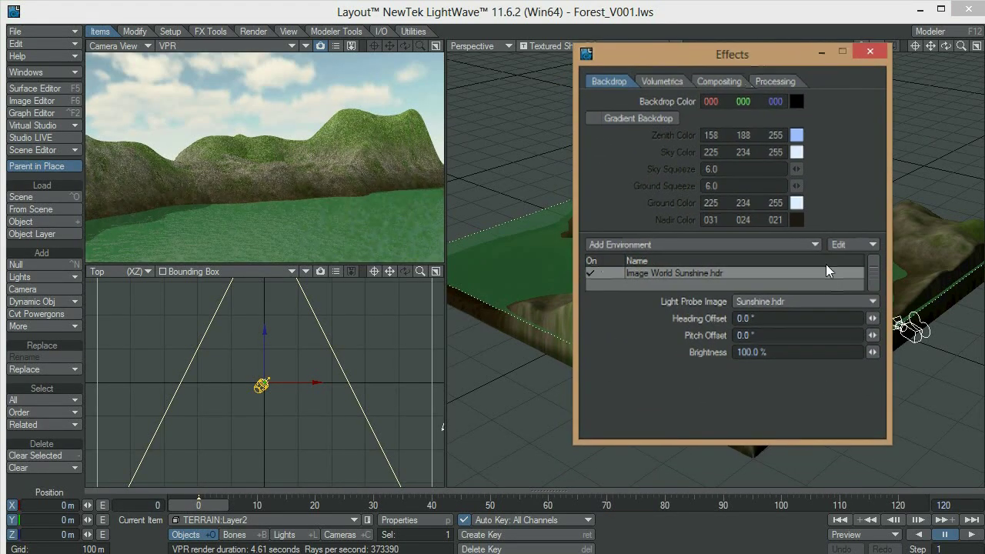
click(774, 352)
text(1)
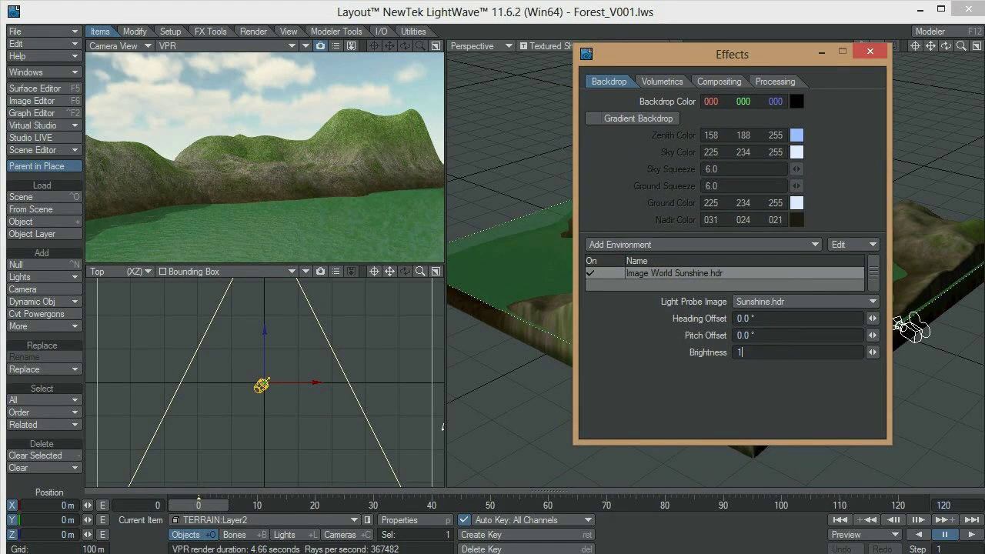
text(25)
key(Return)
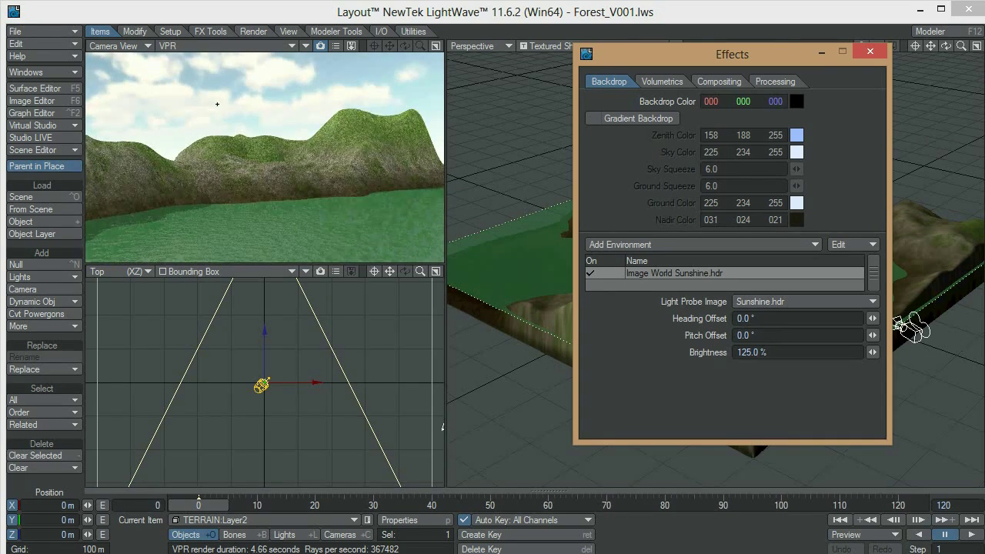
click(870, 52)
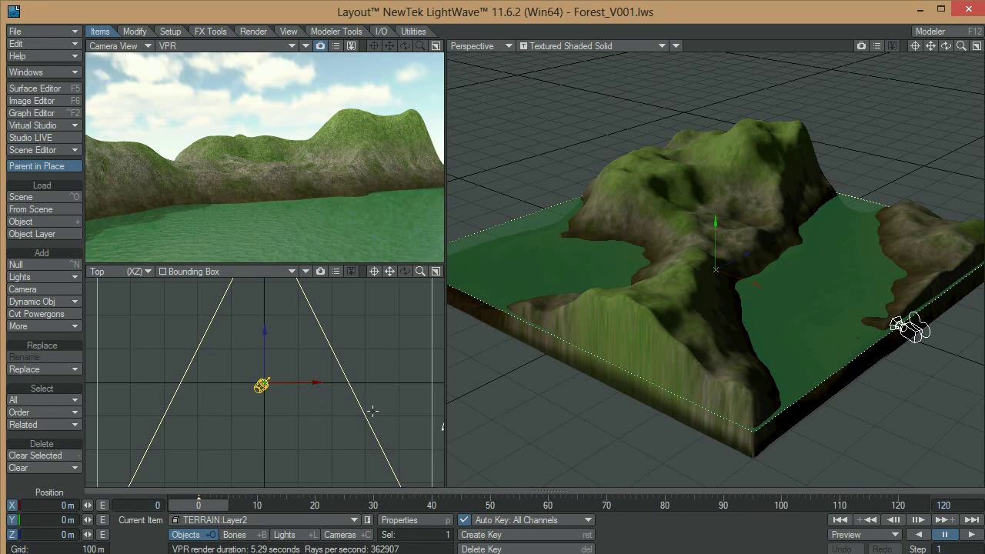
Rotate the scene light to a heading of about 112° and a pitch of about 27°
key(shift+l)
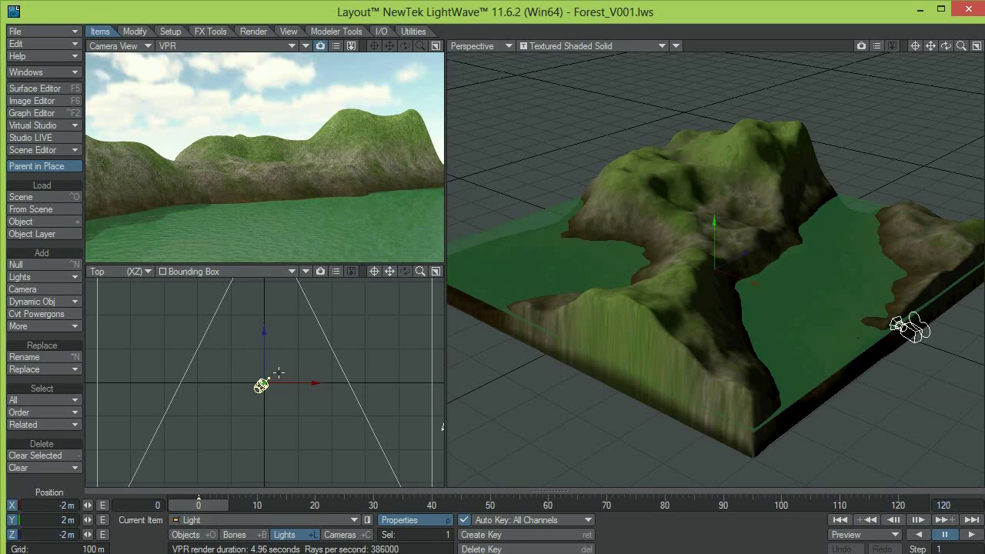
key(y)
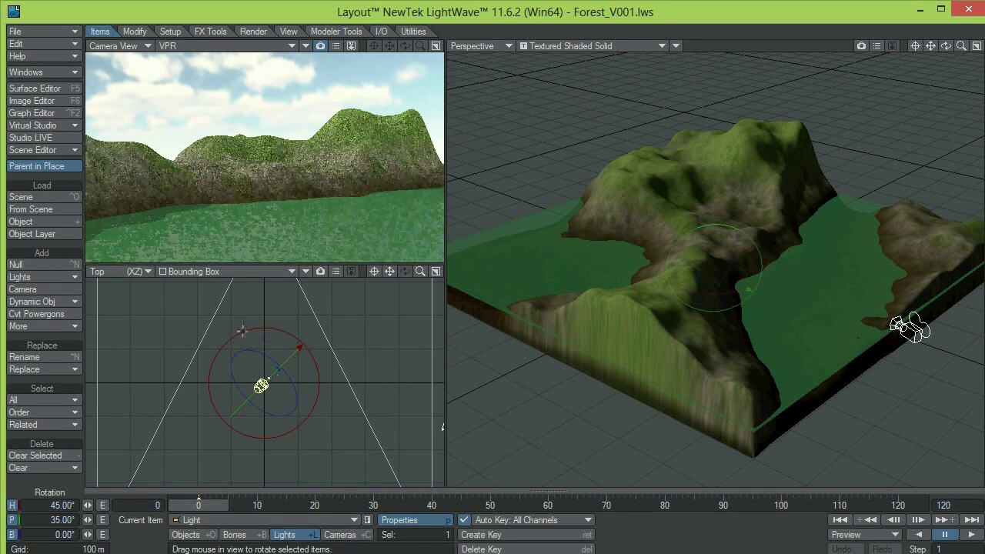
drag(242, 330, 346, 332)
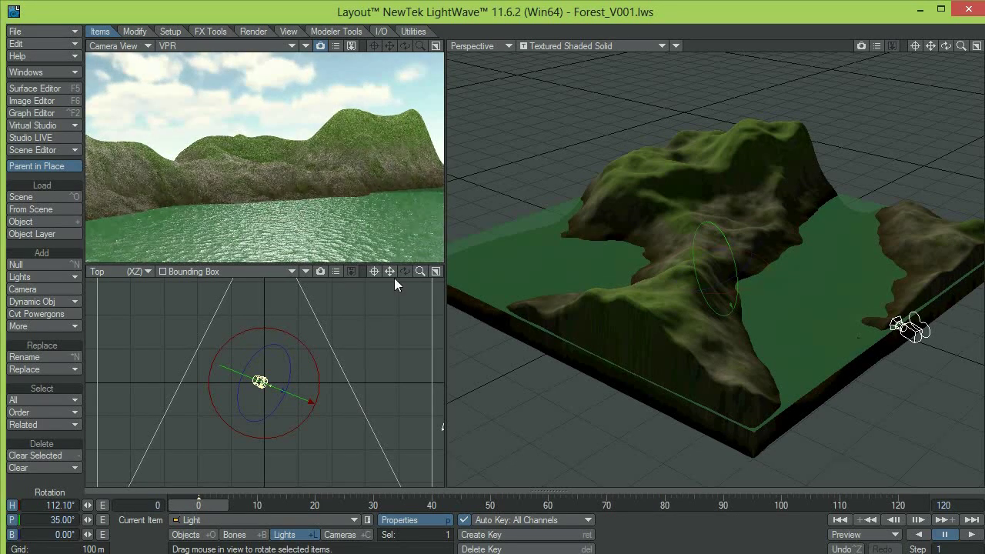
drag(712, 218, 712, 228)
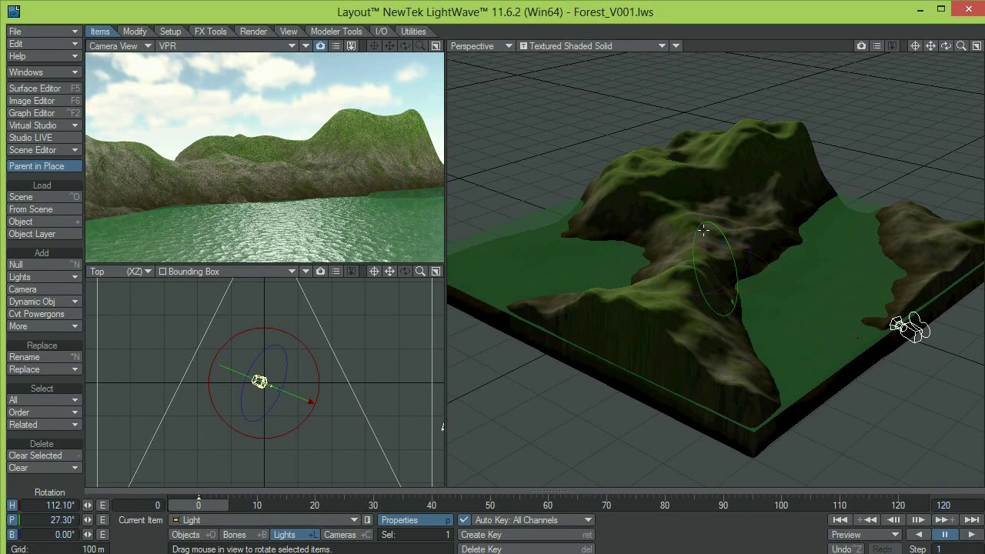
Set the scene light's intensity to 125% in its light properties
key(p)
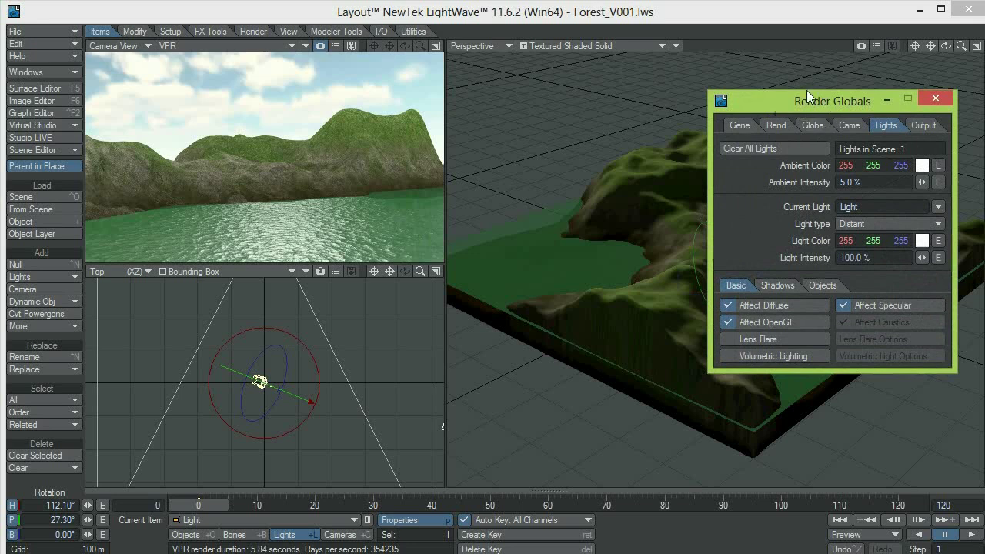
drag(806, 90, 784, 80)
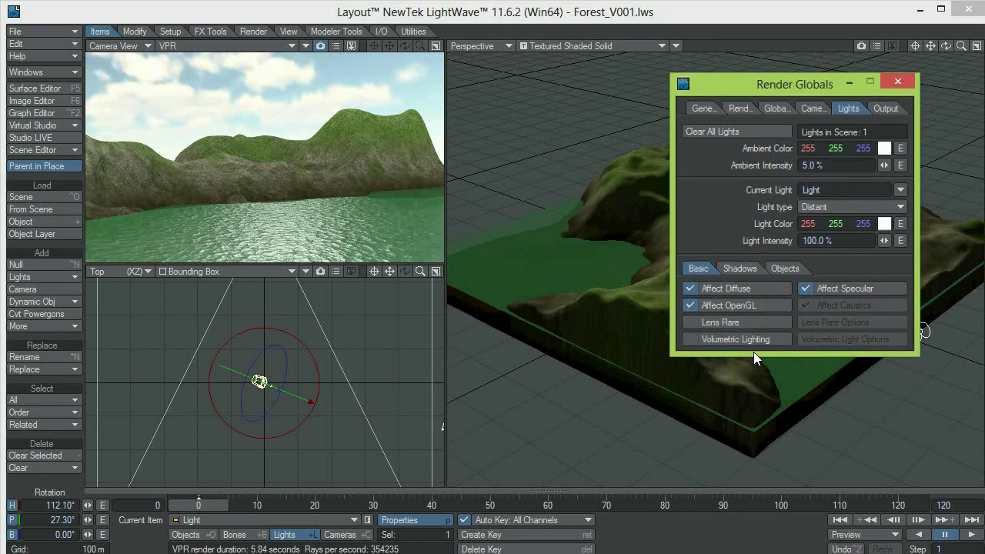
click(819, 240)
text(125)
key(Return)
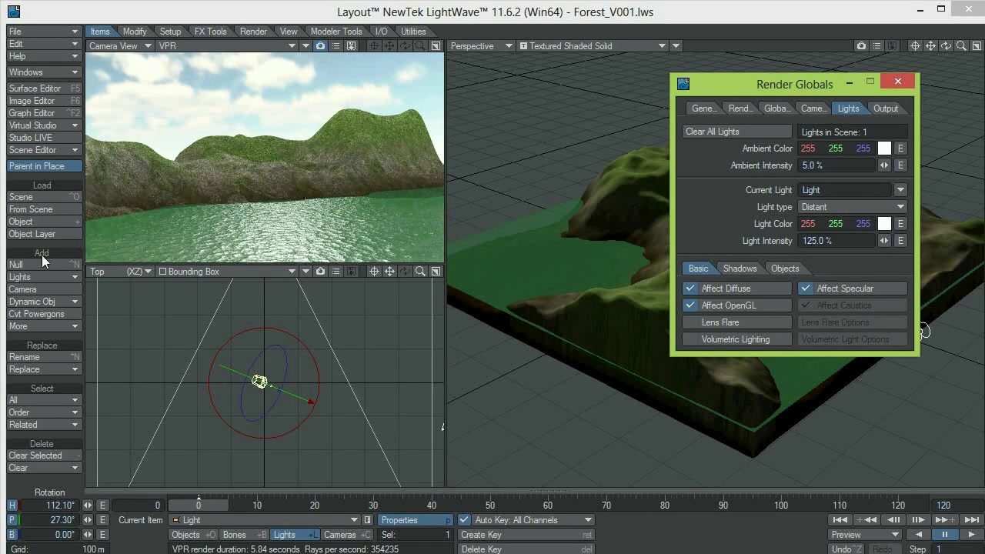
Give the distant light a warm, lower-Kelvin colour of 255, 223, 193
click(885, 224)
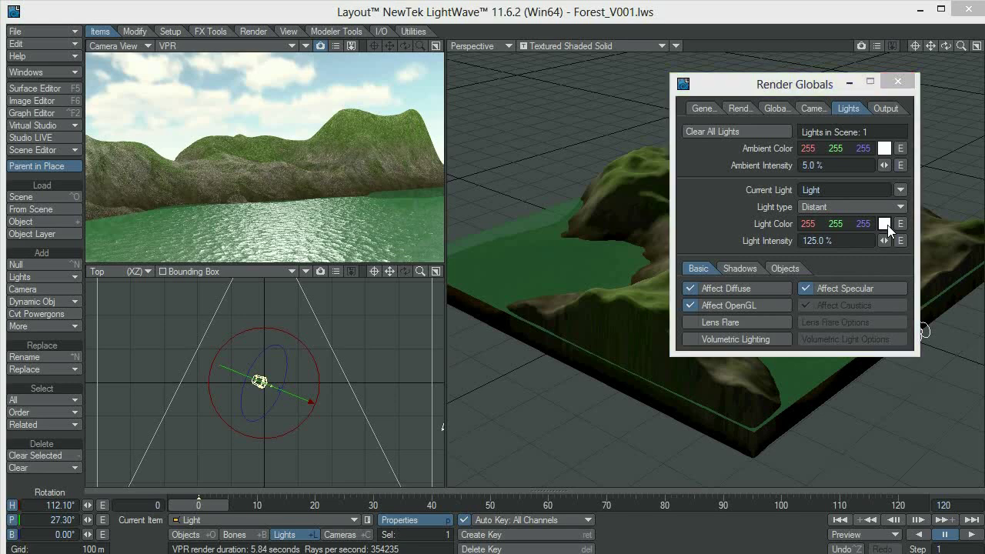
drag(740, 54, 804, 46)
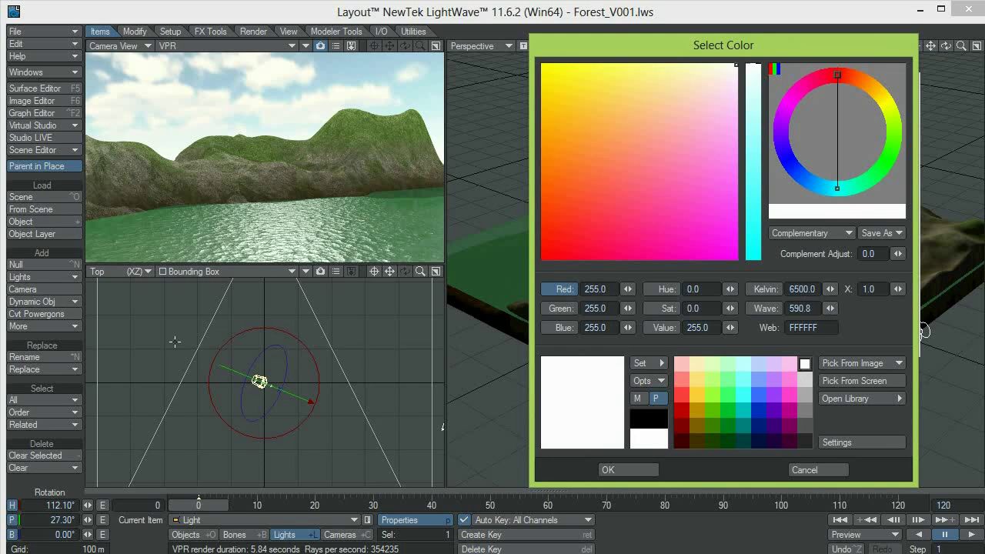
mouse_move(830, 289)
mouse_down()
mouse_move(743, 289)
mouse_move(804, 290)
mouse_up()
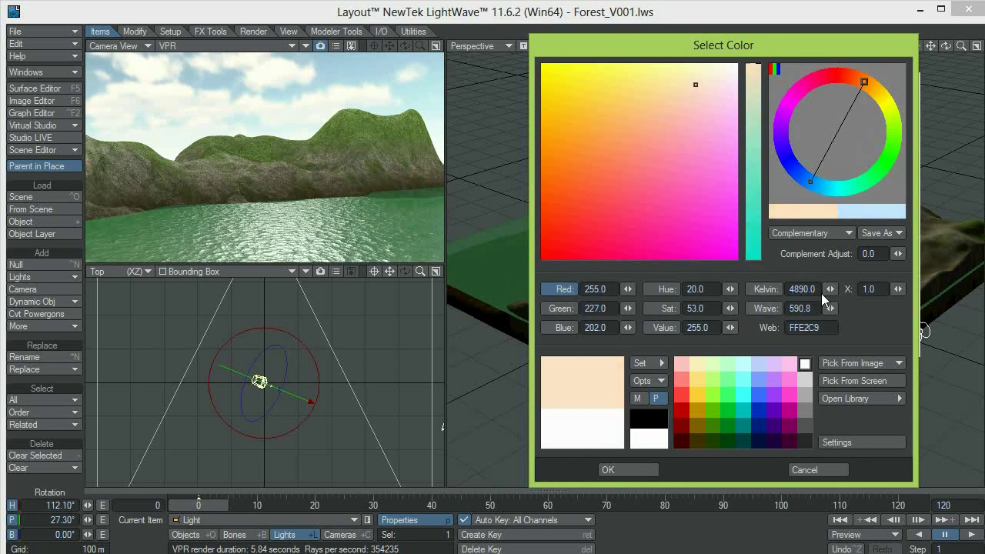
click(829, 288)
drag(829, 288, 611, 189)
click(626, 470)
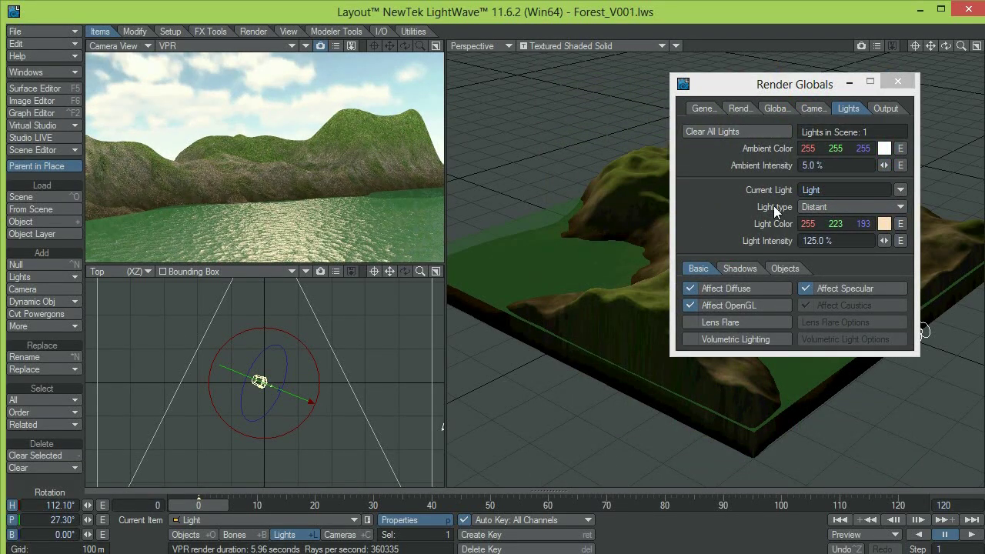
Raise the ambient light's intensity to 20%
click(826, 165)
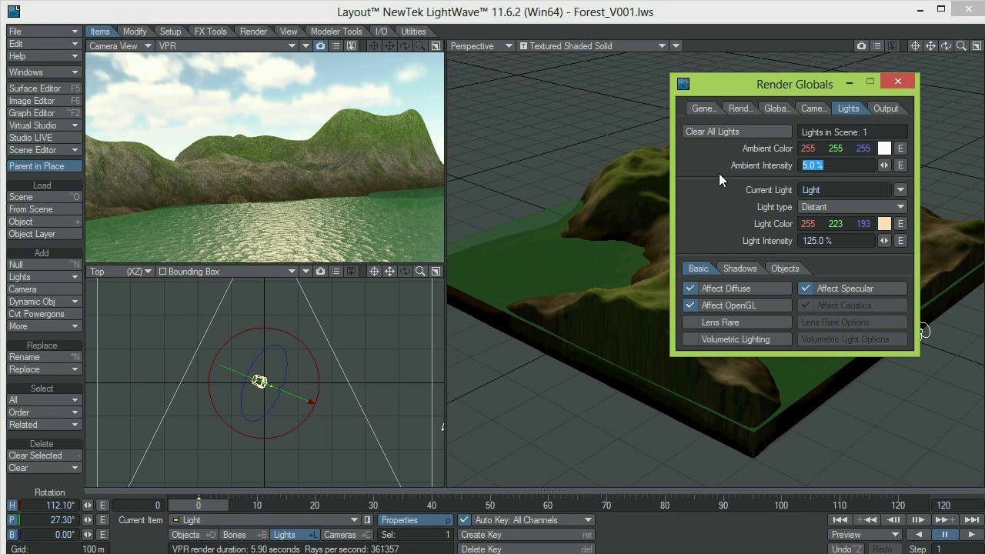
text(20)
key(Tab)
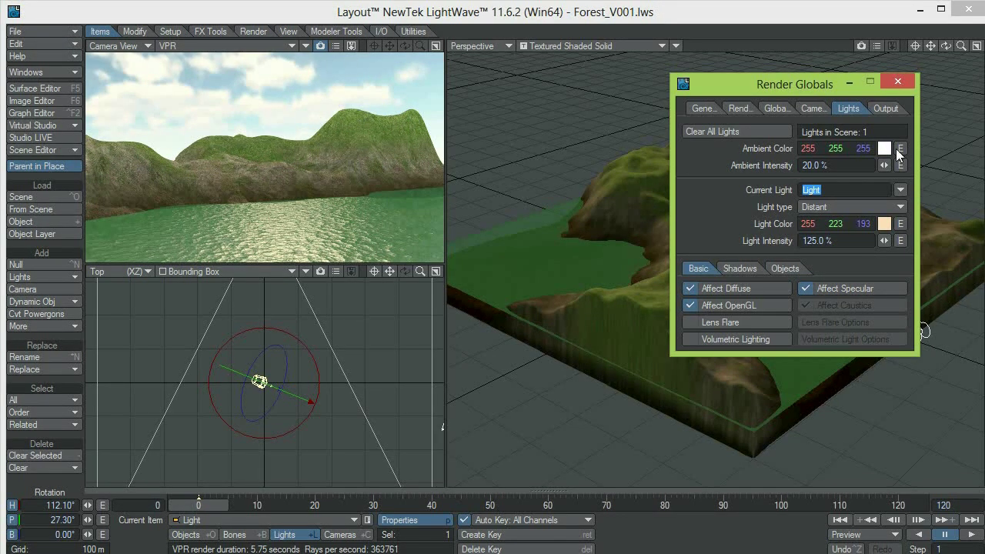
Set the ambient colour to a pale, cooler blue of 227, 233, 255, and close the render globals
click(883, 148)
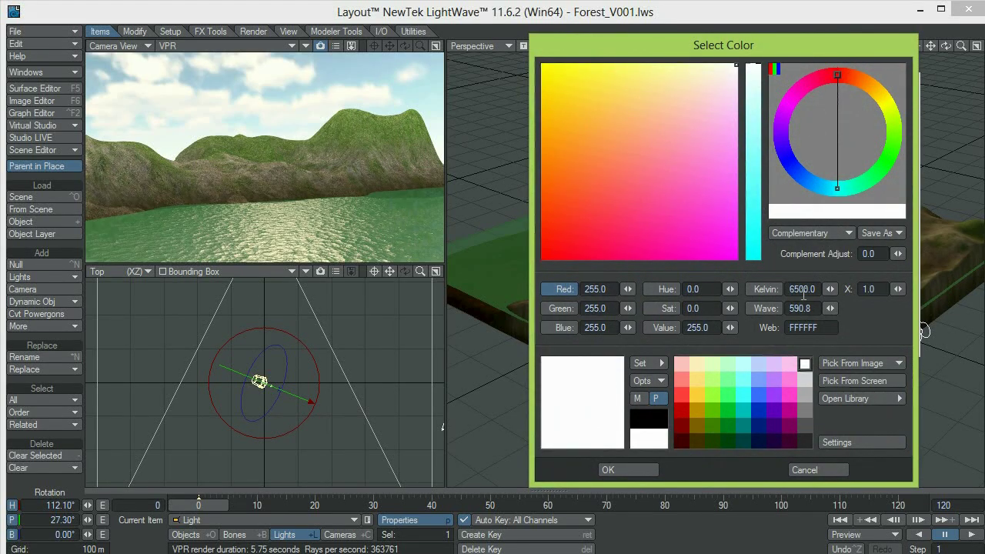
mouse_move(830, 289)
mouse_down()
mouse_move(854, 289)
mouse_move(836, 291)
mouse_up()
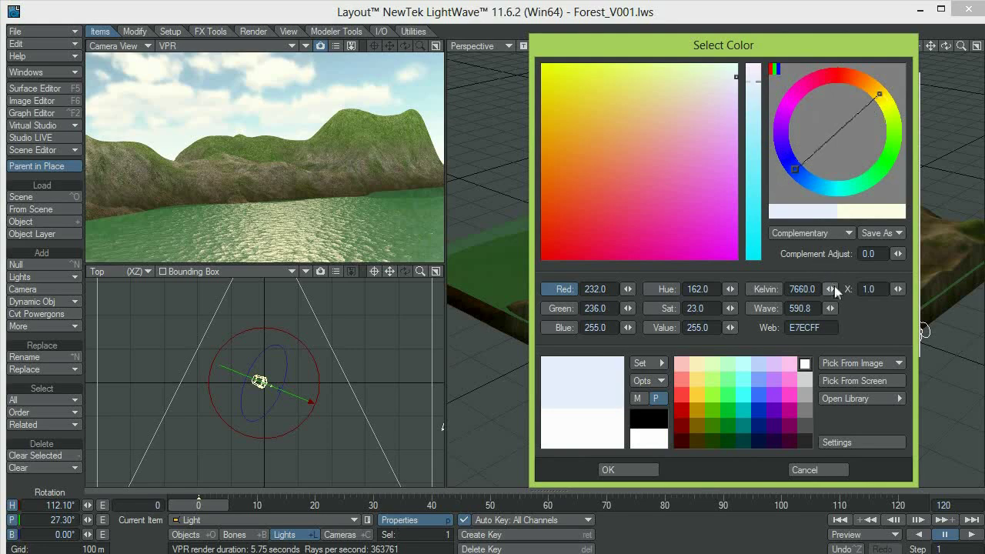
click(604, 468)
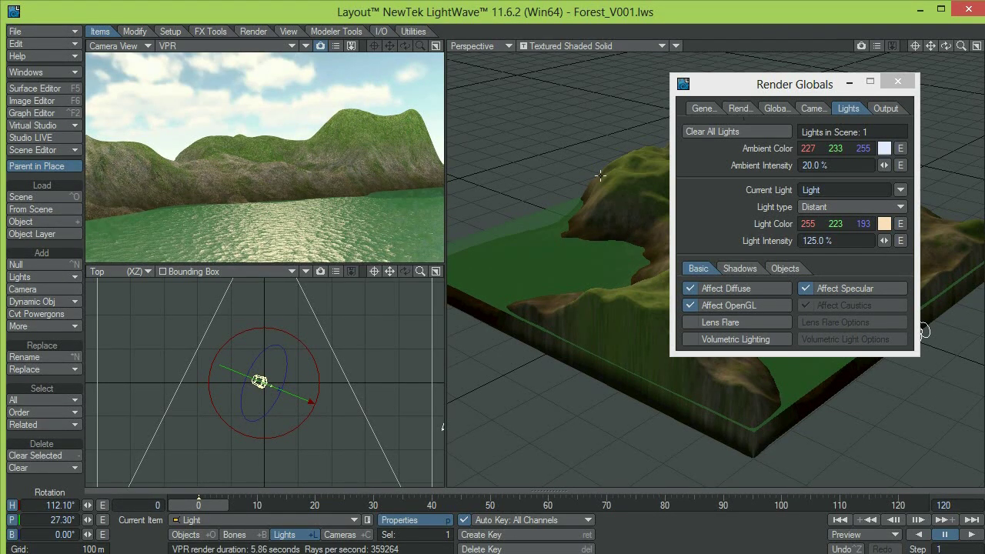
click(897, 80)
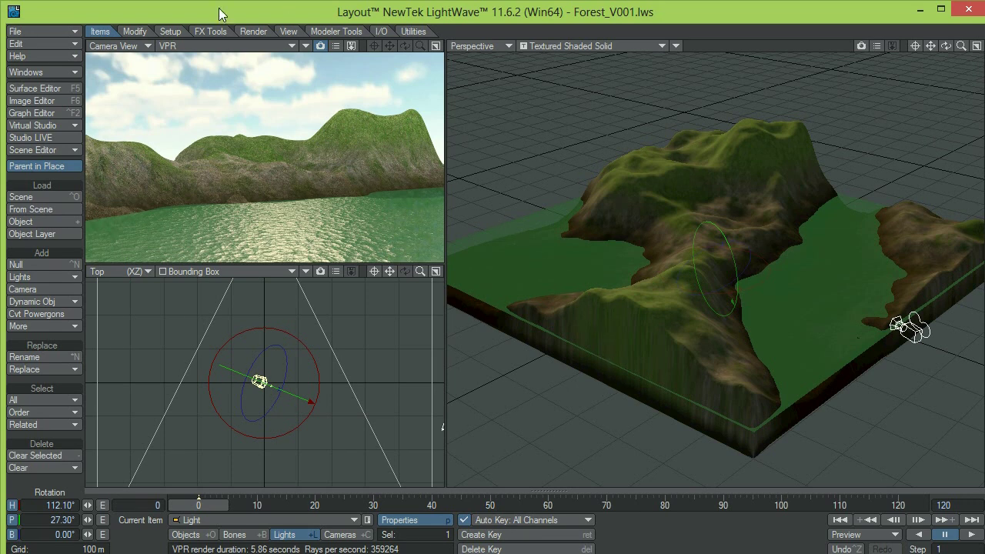
Save the current forest scene
click(36, 31)
mouse_move(131, 76)
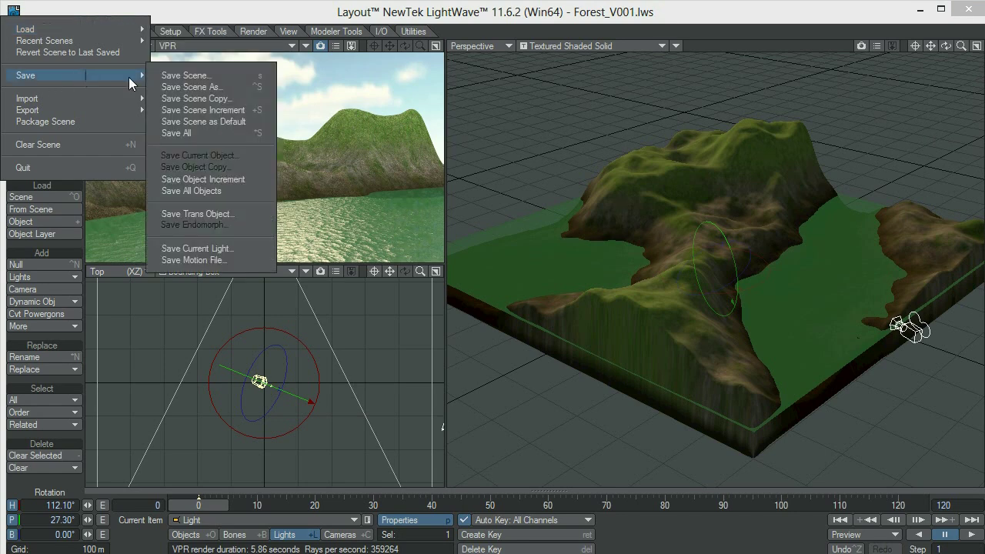
click(194, 75)
click(957, 87)
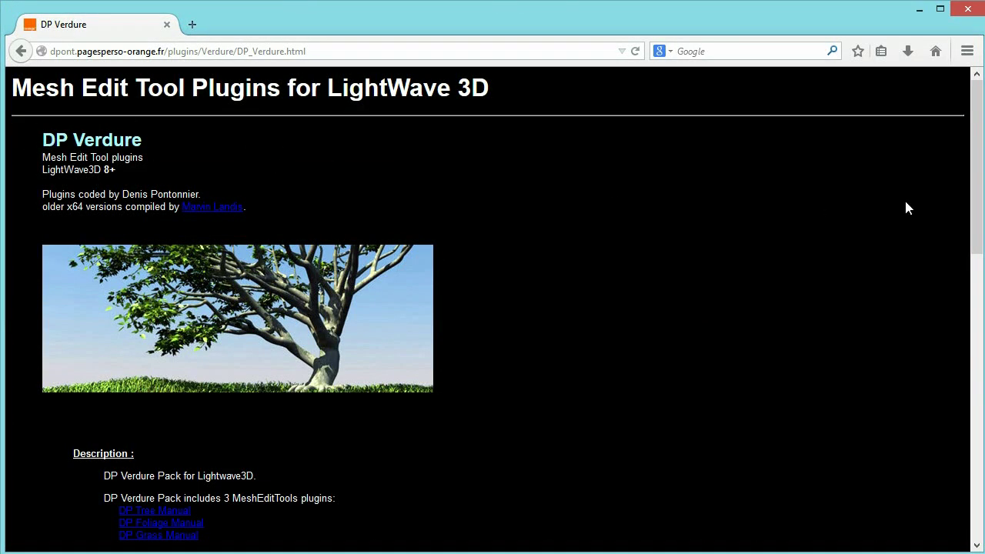
Look over the DP Verdure plugin page in the web browser, including its documentation, tree content and preset downloads
drag(980, 123, 970, 94)
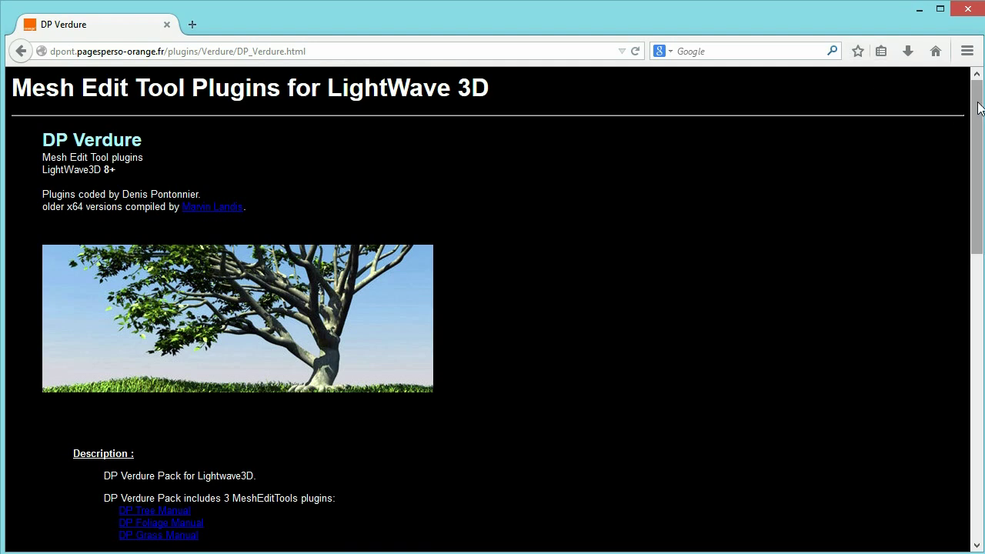
drag(979, 108, 983, 410)
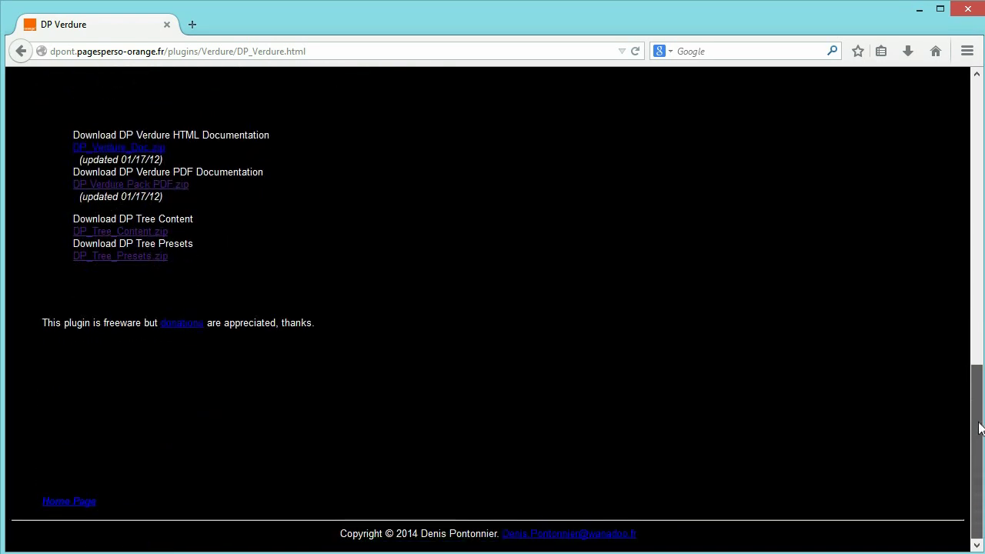
scroll(966, 403, up, 15)
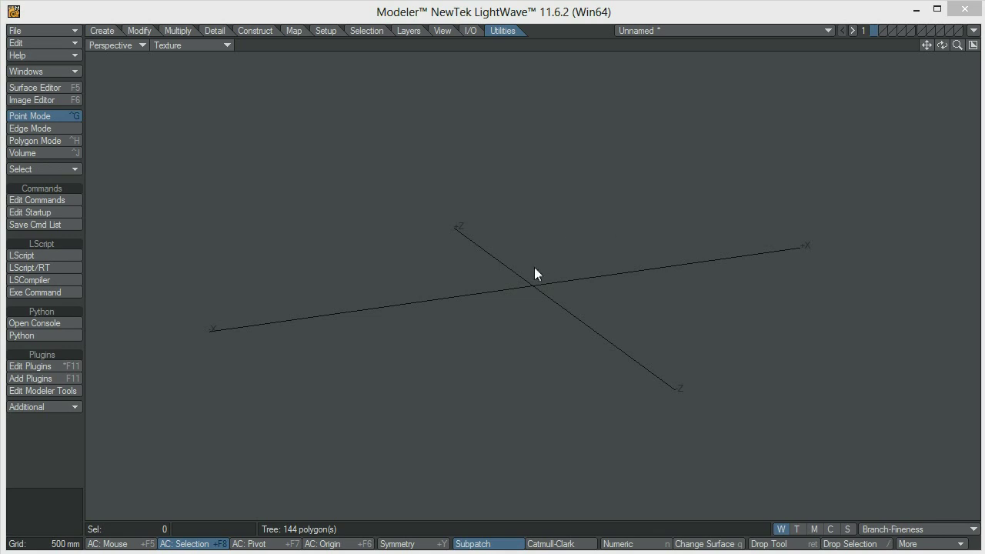
In LightWave Modeler, create a globe ball with a 5 m radius at the origin in the second layer, and show all four views
alt+drag(341, 290, 384, 310)
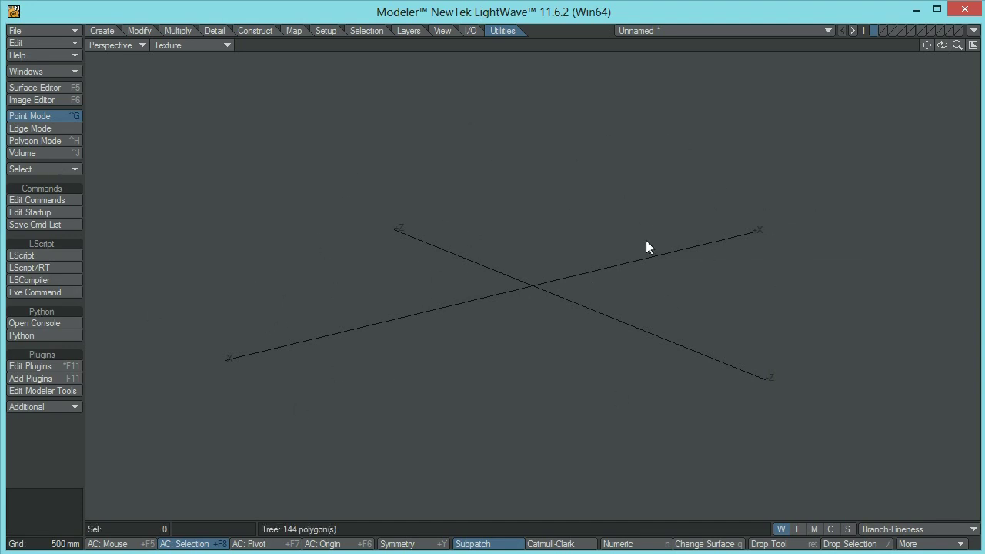
click(882, 32)
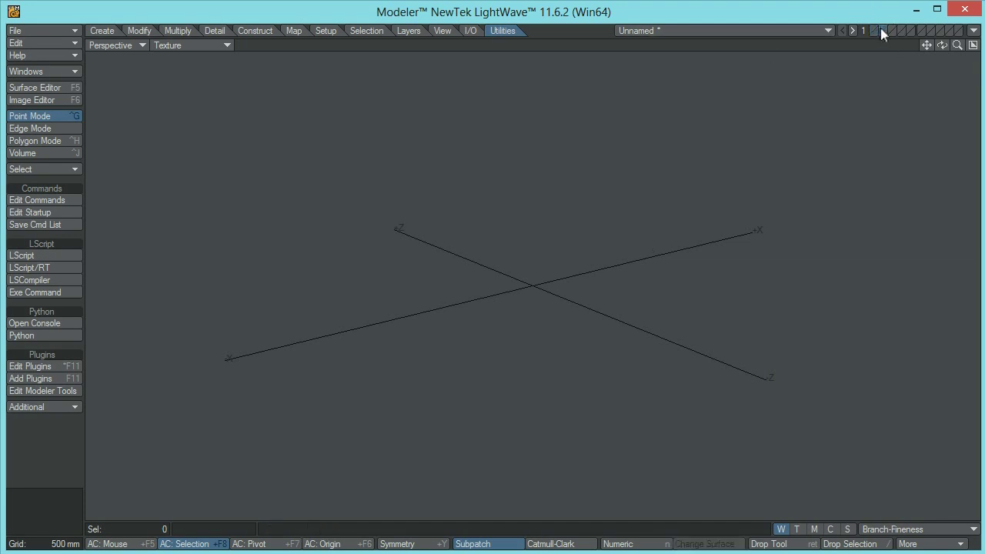
click(102, 31)
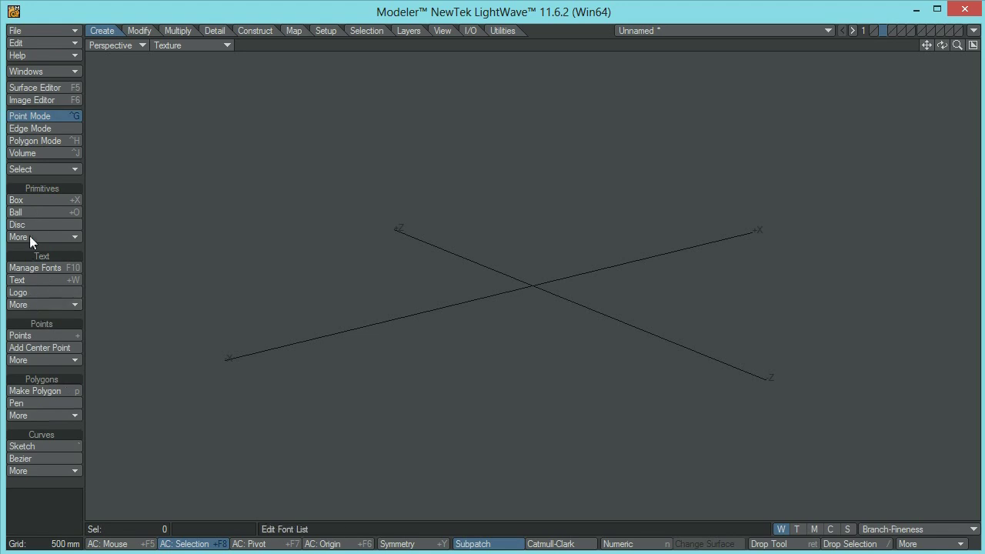
click(29, 212)
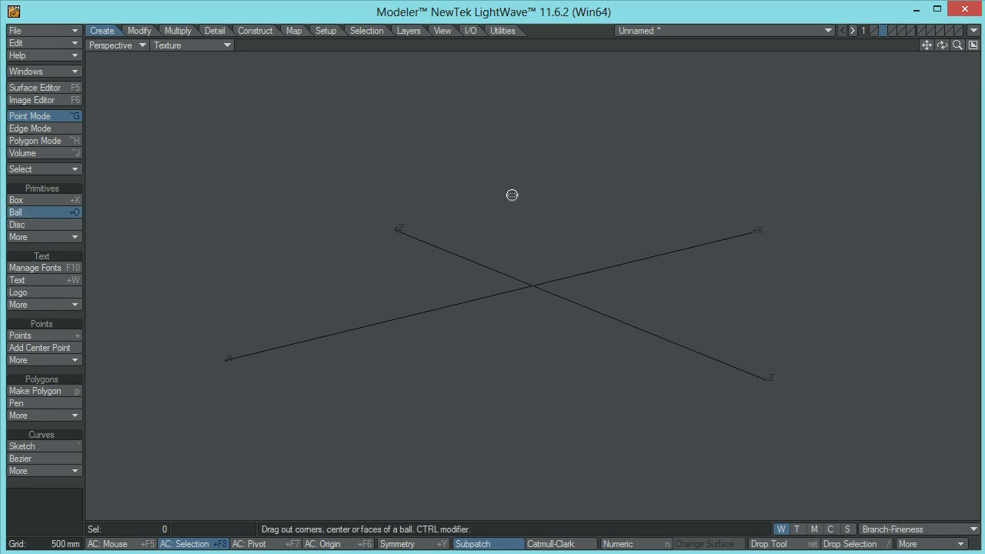
key(n)
click(540, 229)
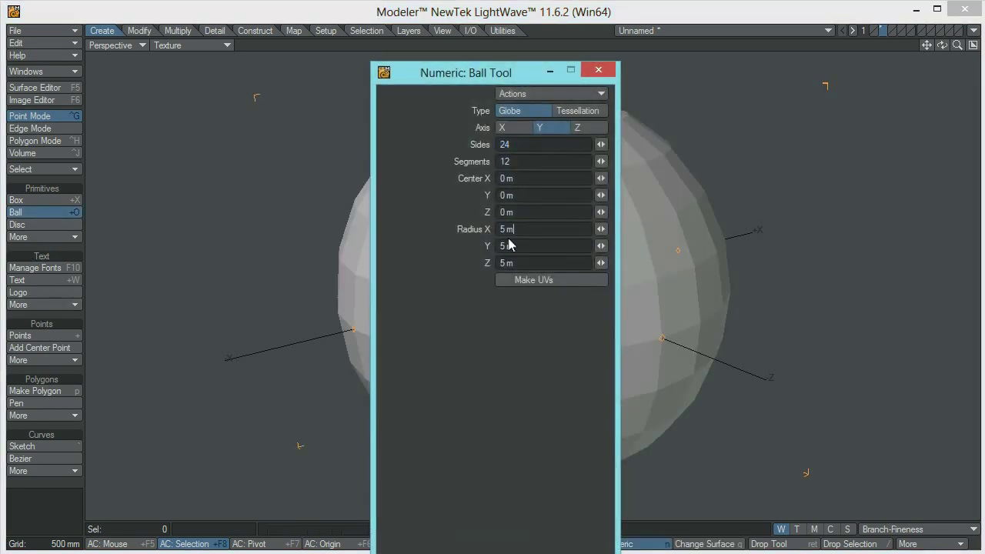
click(525, 229)
click(523, 247)
click(528, 263)
click(599, 70)
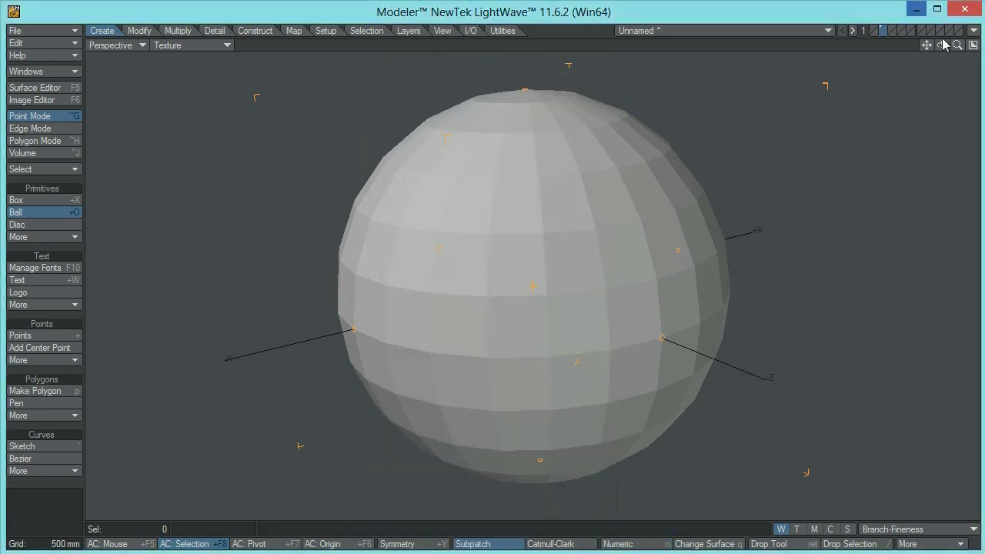
click(972, 44)
key(a)
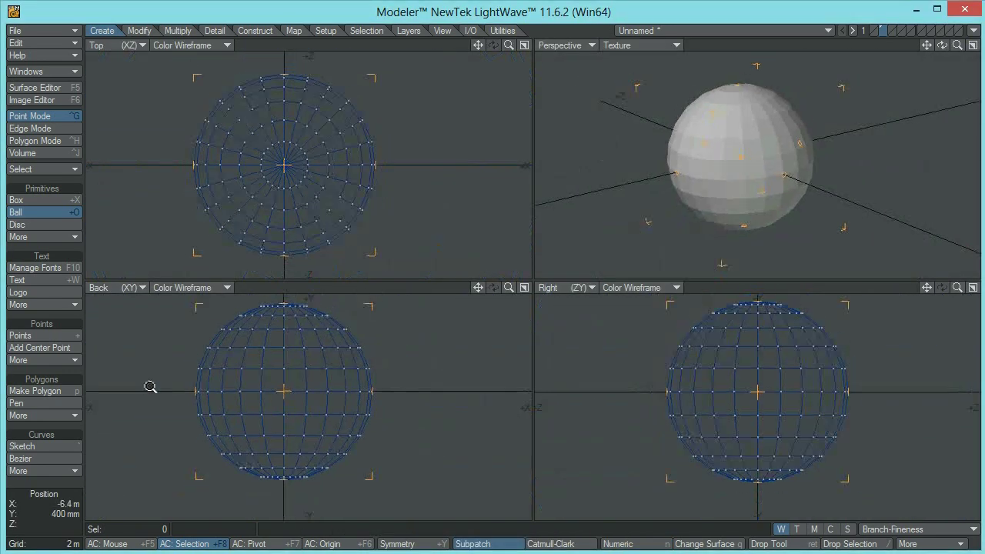
key(Return)
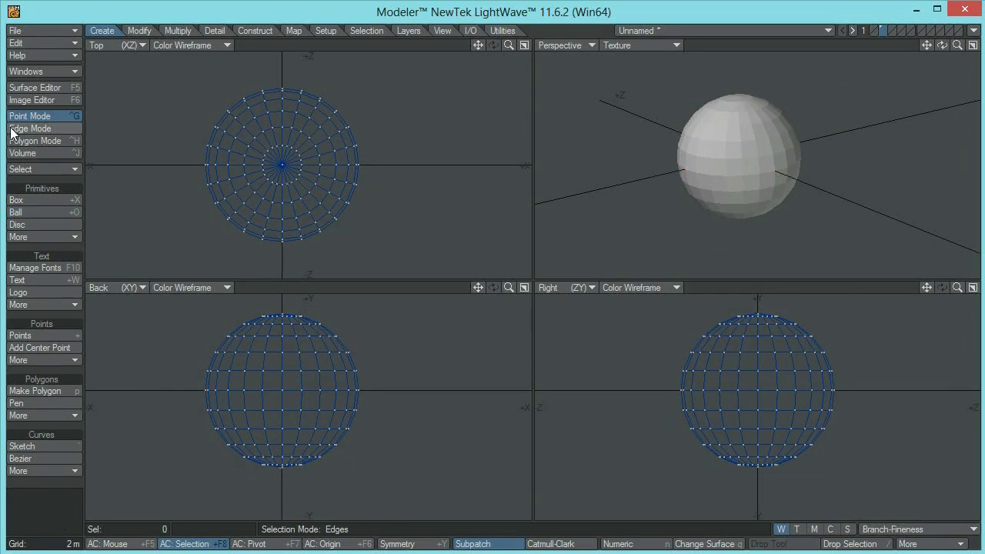
Delete all points below the ball's equator, leaving an upper dome
mouse_move(358, 400)
right_down()
mouse_move(392, 424)
mouse_move(186, 449)
mouse_move(223, 404)
mouse_move(424, 408)
right_up()
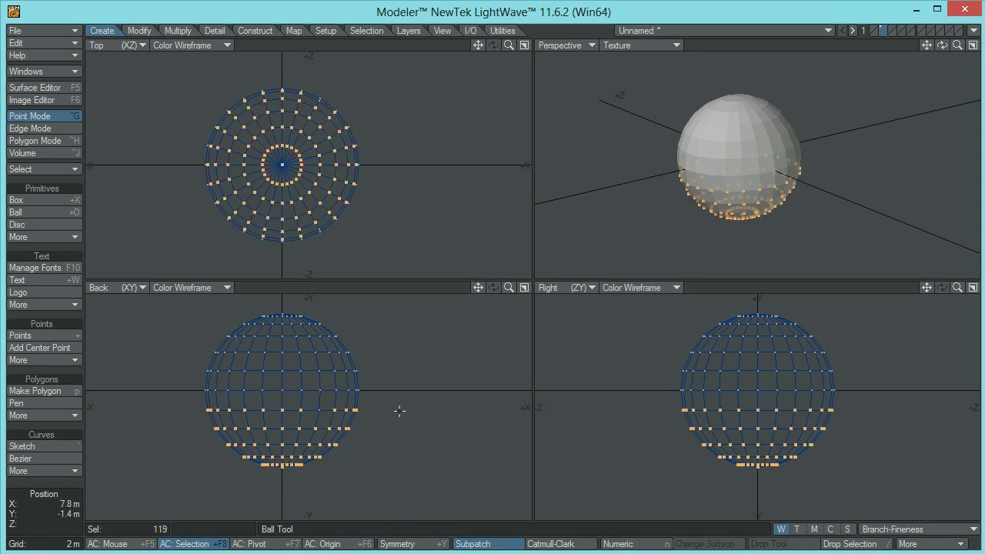
click(318, 410)
key(Delete)
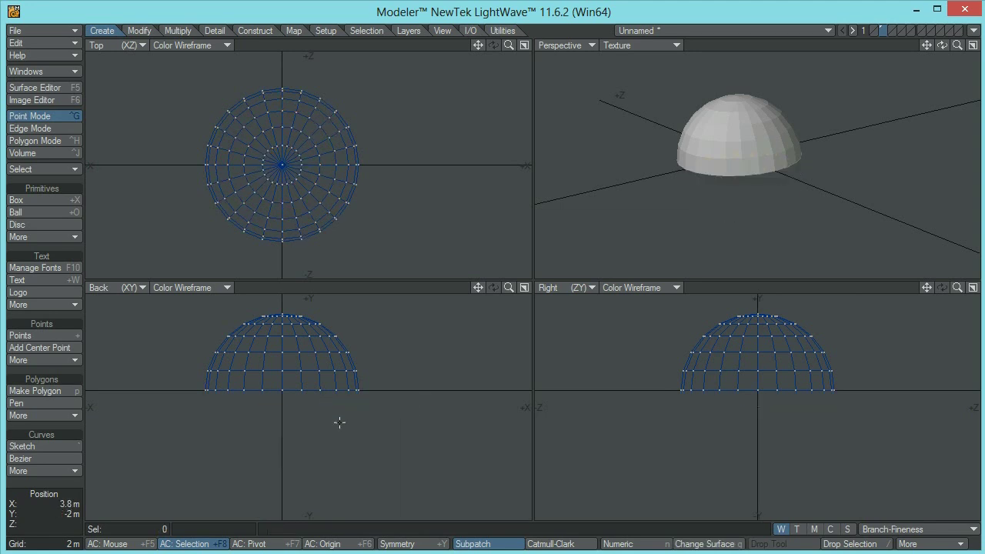
Stretch the dome along the vertical axis only, making it slightly taller
key(h)
ctrl+drag(282, 391, 281, 369)
key(Return)
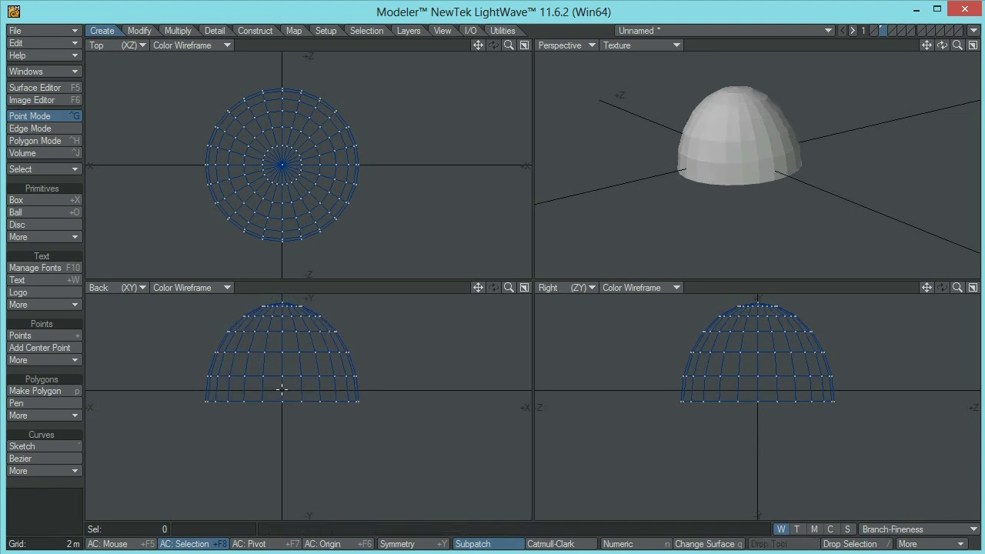
Roughen the dome with a Gaussian Jitter using a 400 mm radius on X, Y and Z
click(143, 32)
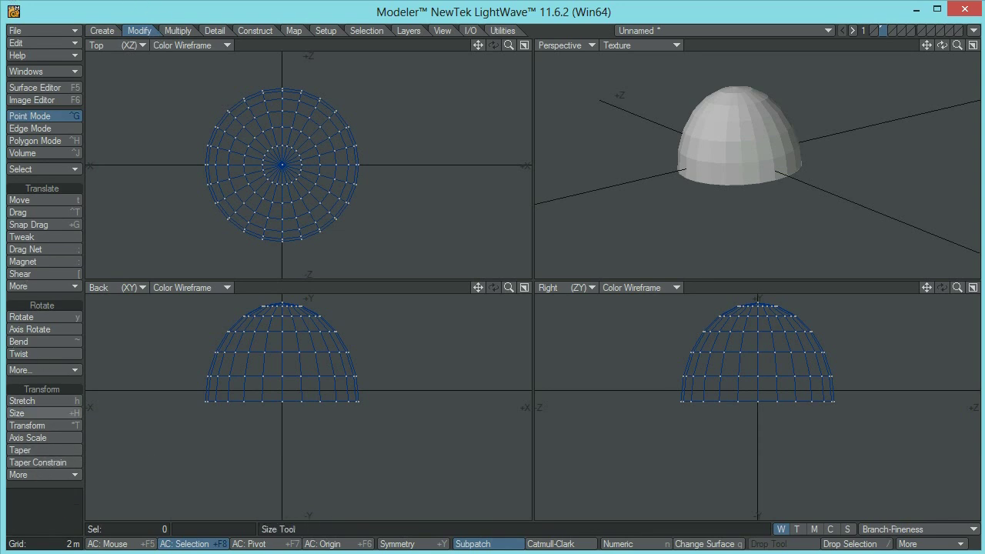
click(39, 473)
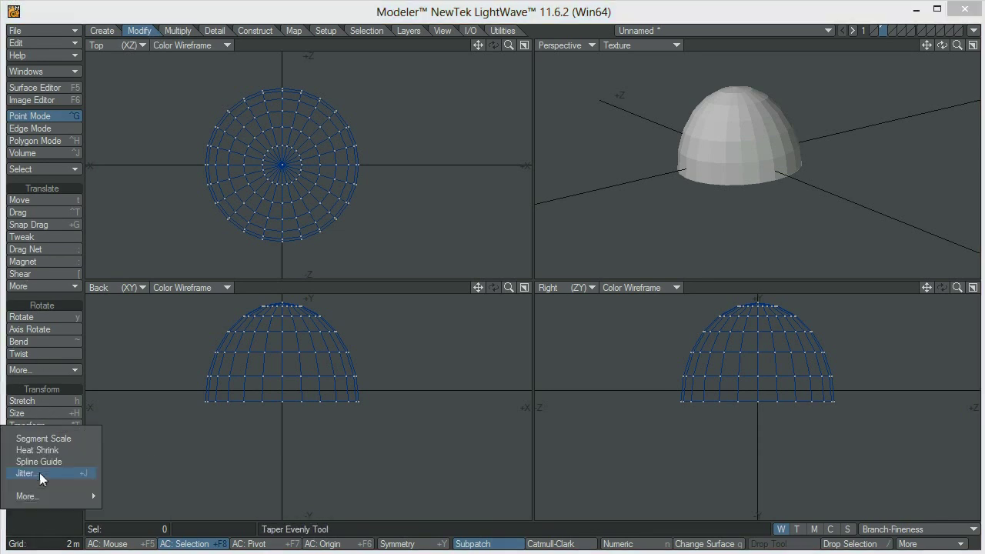
click(39, 472)
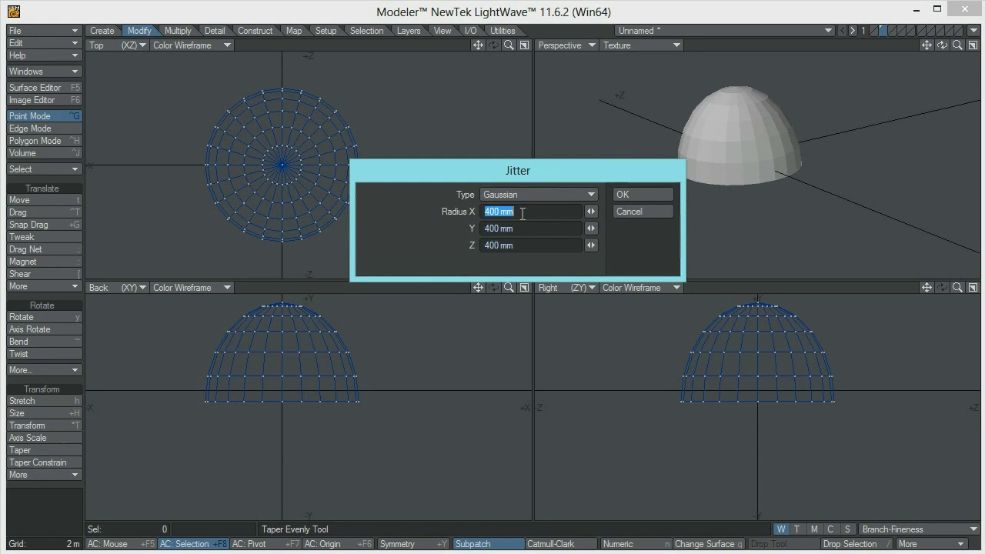
click(521, 214)
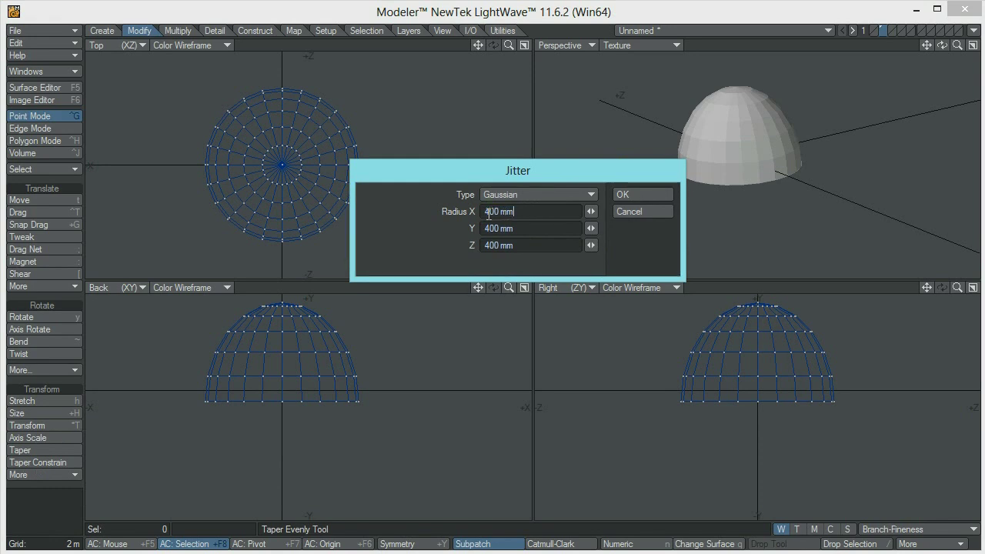
click(636, 196)
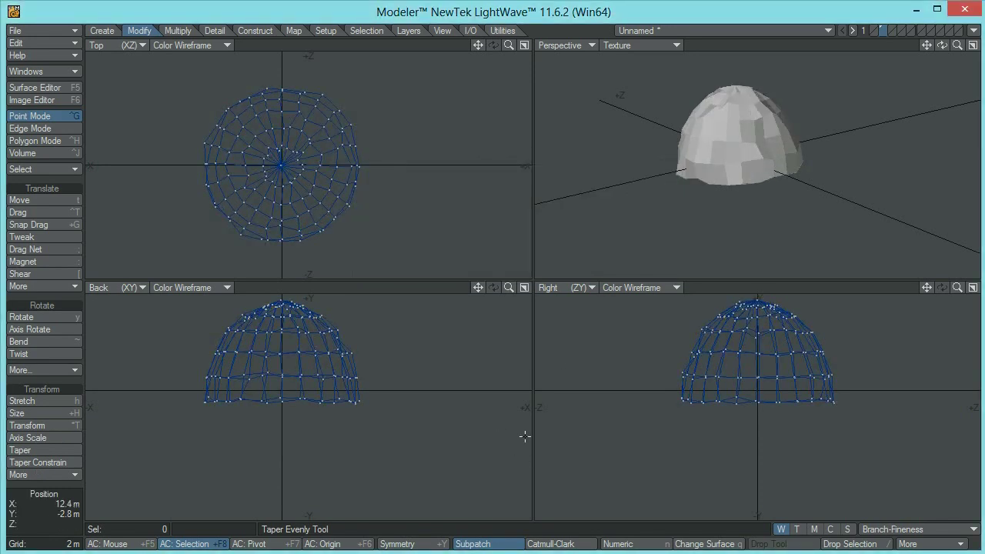
Move the roughened dome straight up so its base sits above the ground plane
key(t)
drag(762, 403, 762, 348)
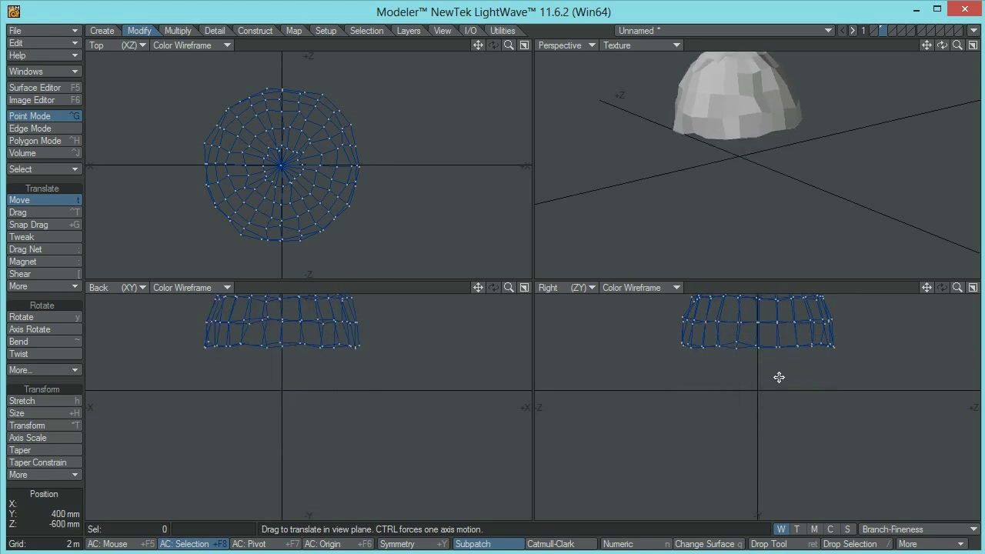
Make the empty first layer the foreground layer and show the dome's layer as its background
mouse_move(842, 176)
alt+mouse_down()
mouse_move(775, 184)
mouse_move(797, 154)
mouse_move(761, 184)
mouse_move(736, 180)
mouse_move(741, 165)
mouse_move(756, 193)
mouse_move(776, 198)
mouse_move(844, 169)
alt+mouse_up()
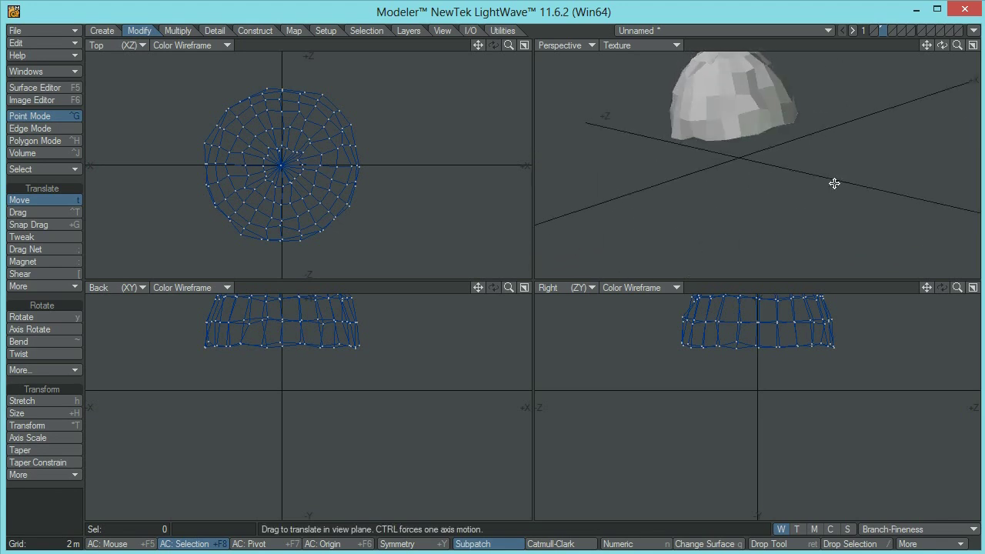
key(Return)
click(872, 28)
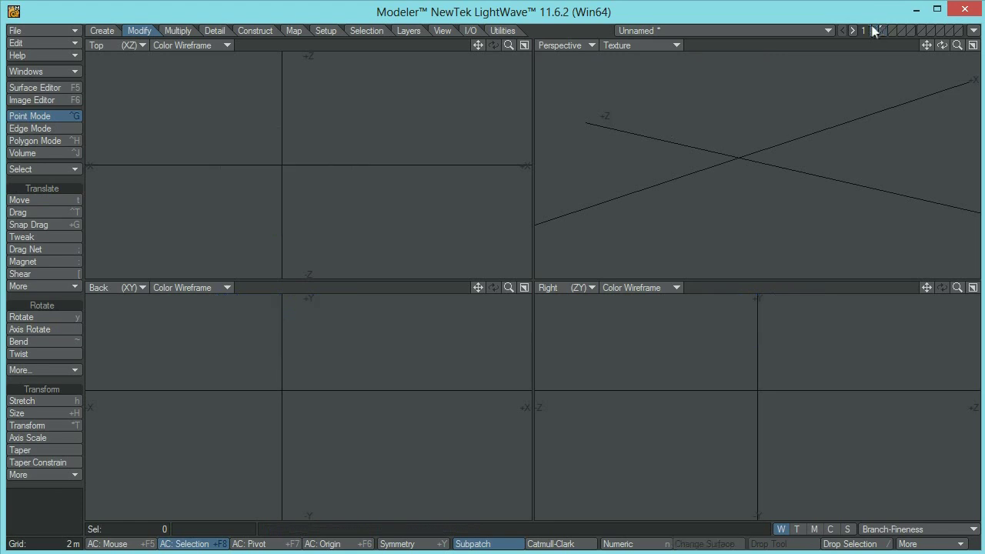
click(884, 34)
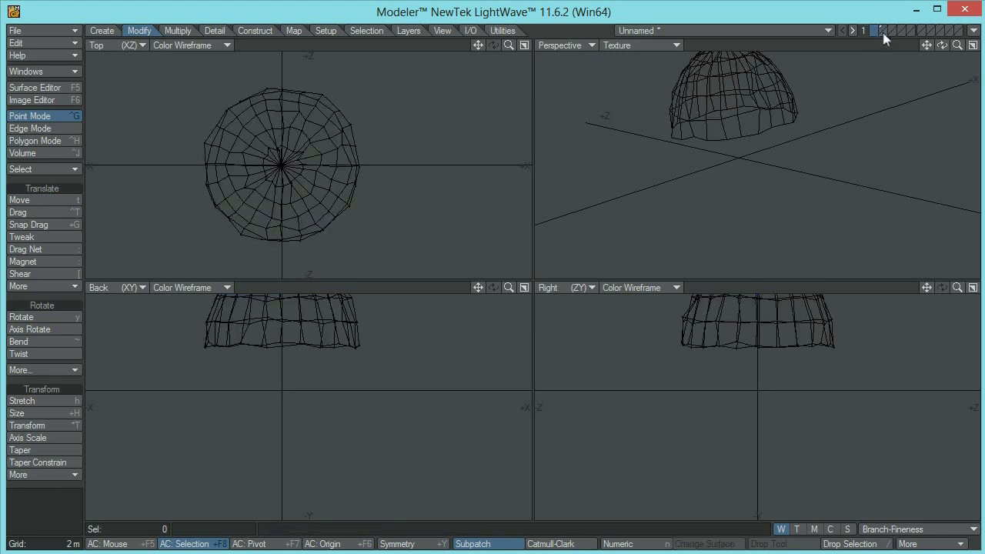
scroll(736, 350, down, 3)
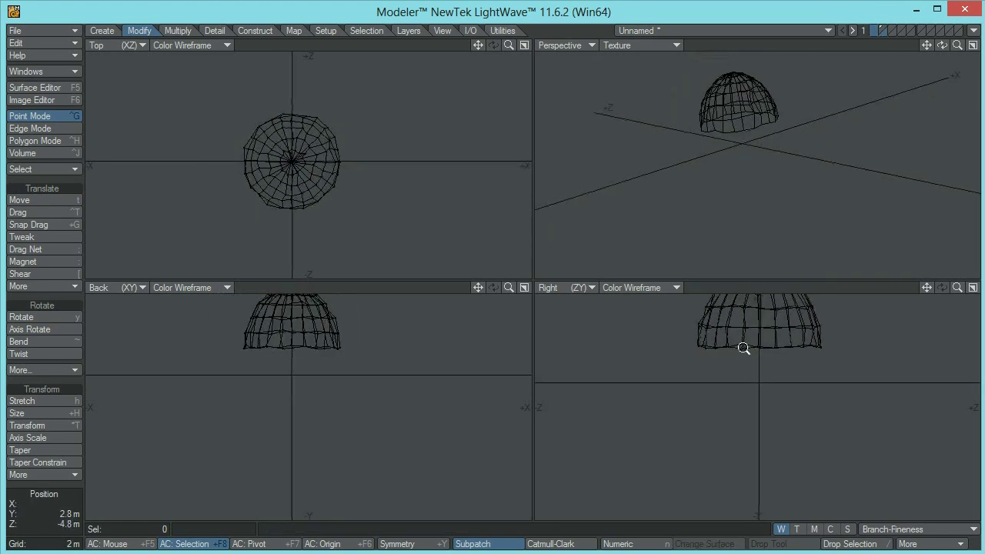
scroll(744, 348, up, 2)
alt+shift+drag(800, 146, 816, 184)
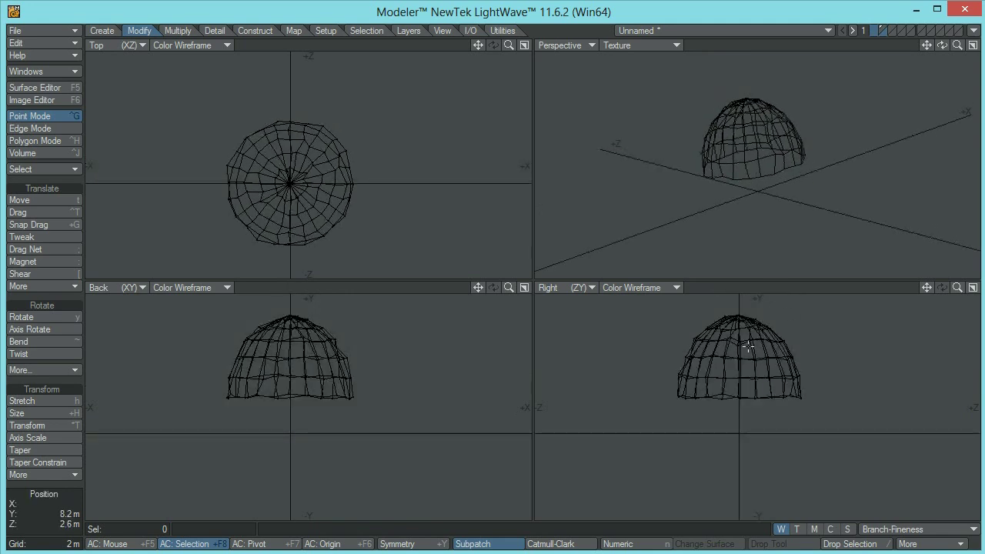
Run the DP Tree Tool with its numeric options open and enable Interactive Tree to grow a tree inside the dome
click(502, 30)
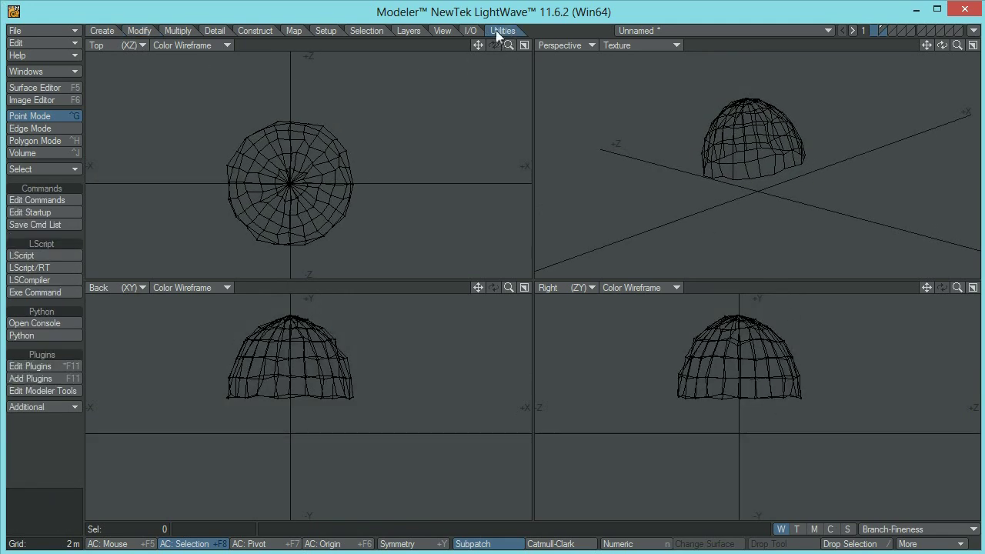
click(45, 408)
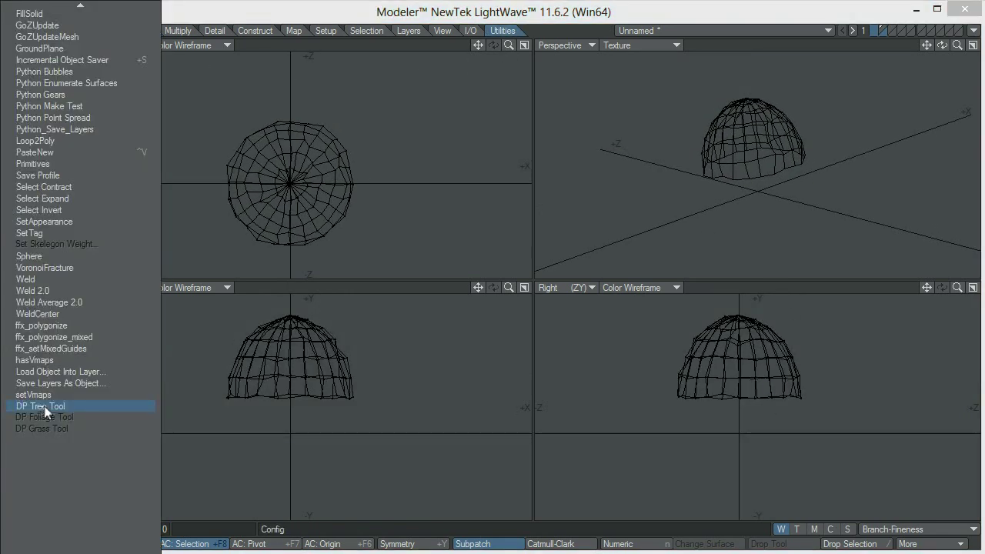
click(42, 406)
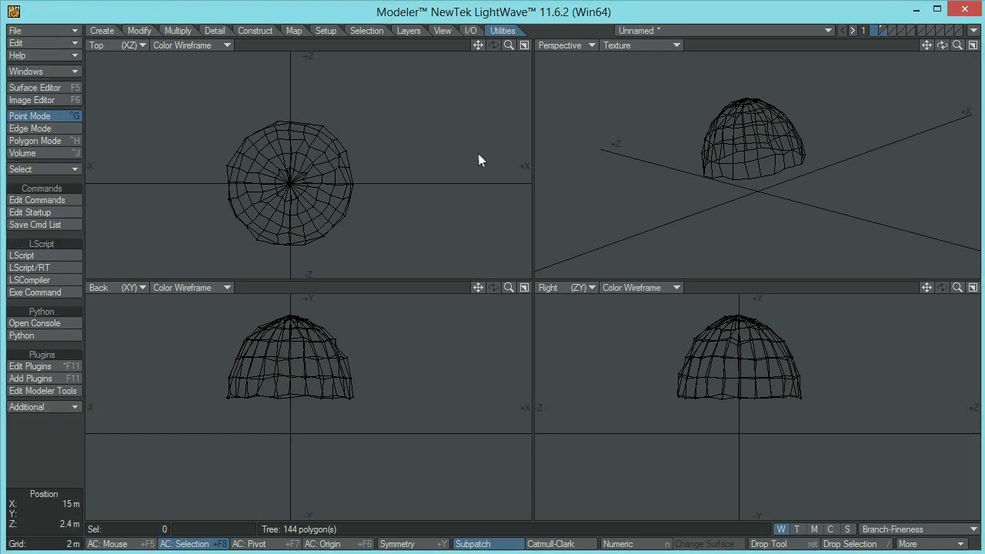
key(n)
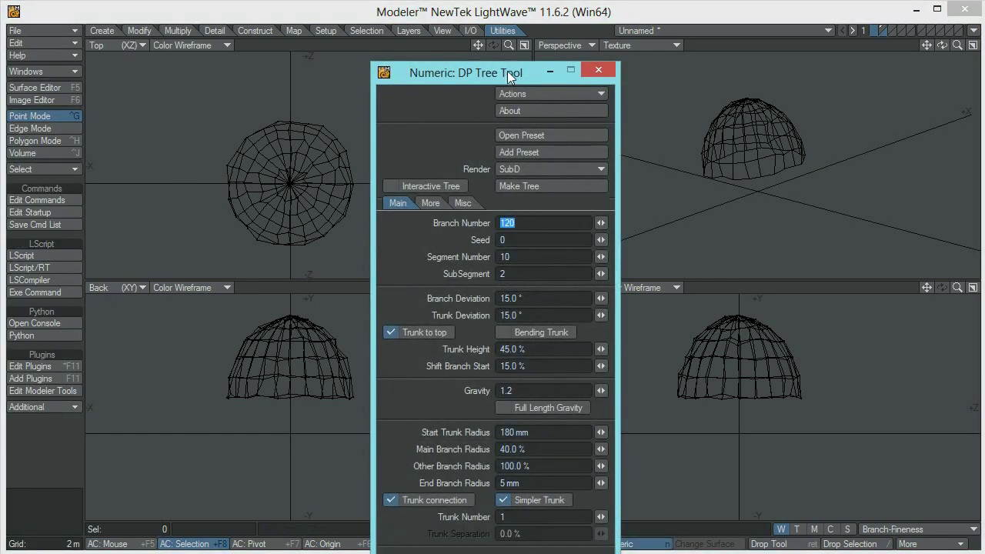
drag(507, 70, 772, 40)
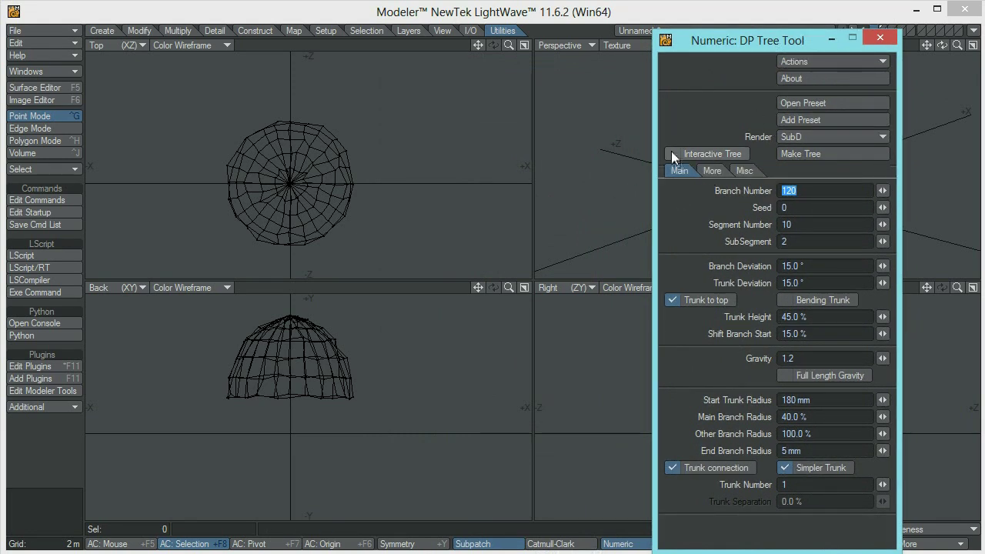
drag(729, 43, 728, 33)
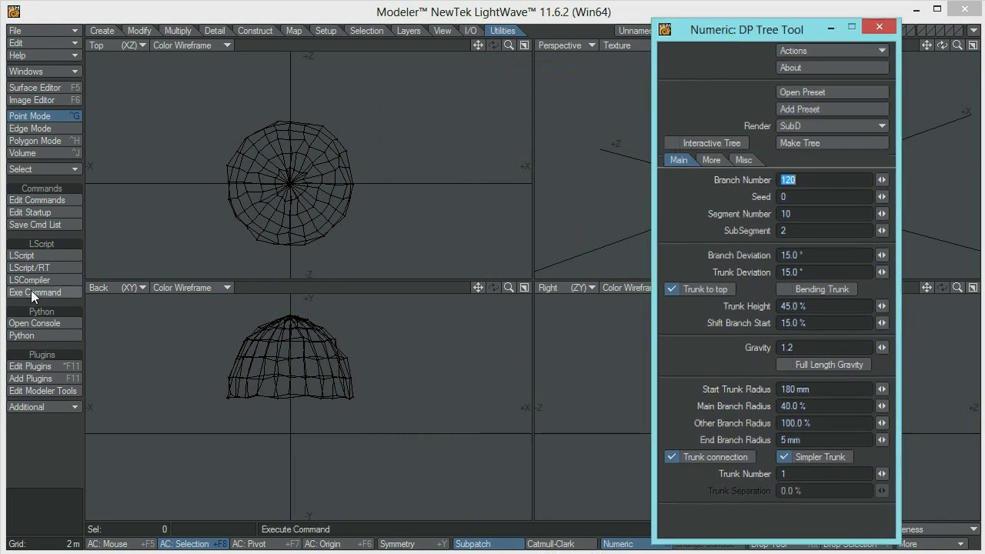
click(669, 143)
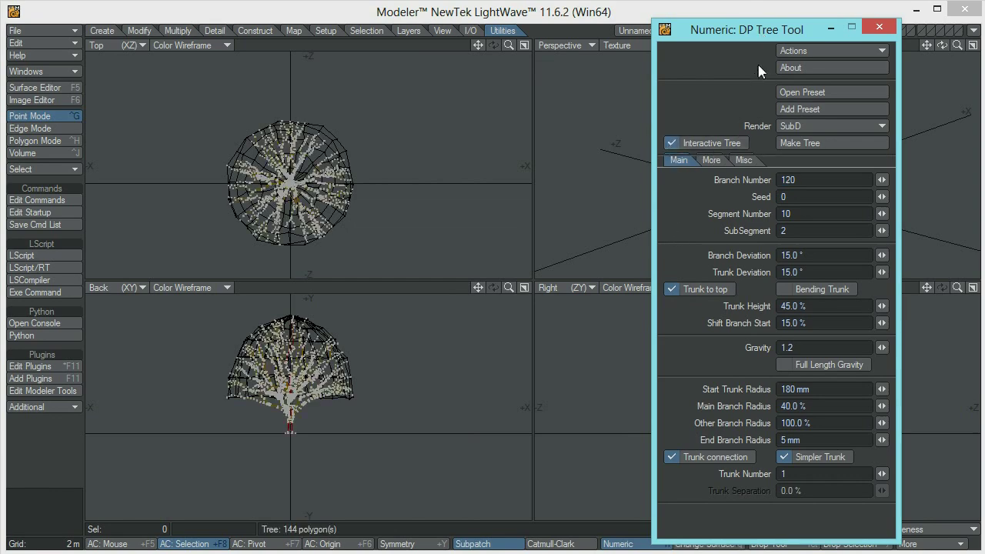
drag(705, 32, 383, 39)
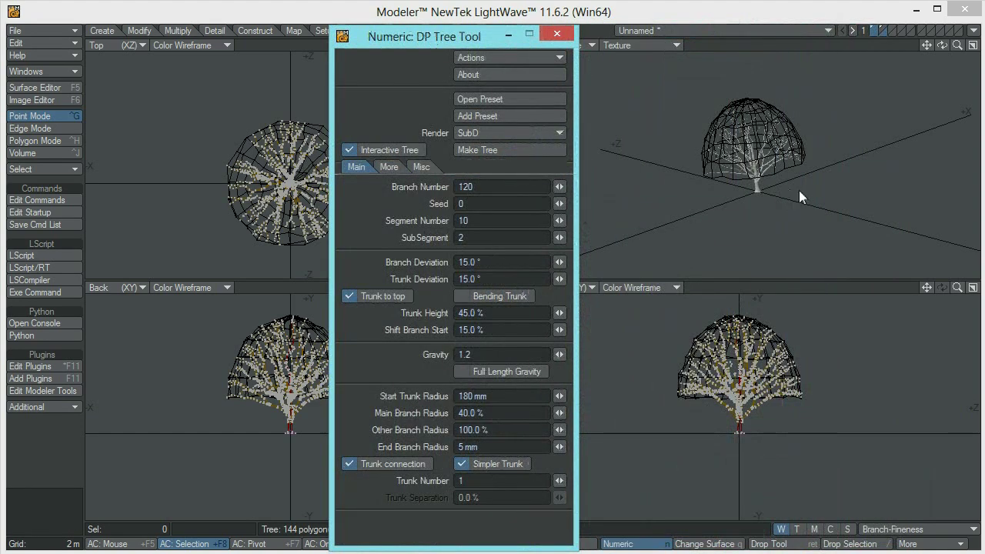
ctrl+alt+drag(745, 184, 822, 169)
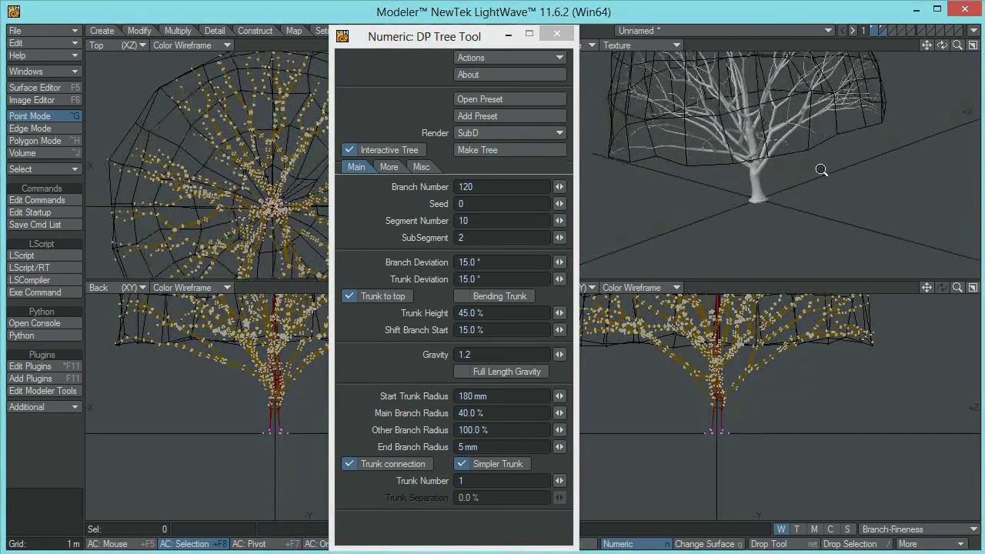
Preview the tree with the Line render type in a maximized perspective view, and return the render type to SubD
click(511, 132)
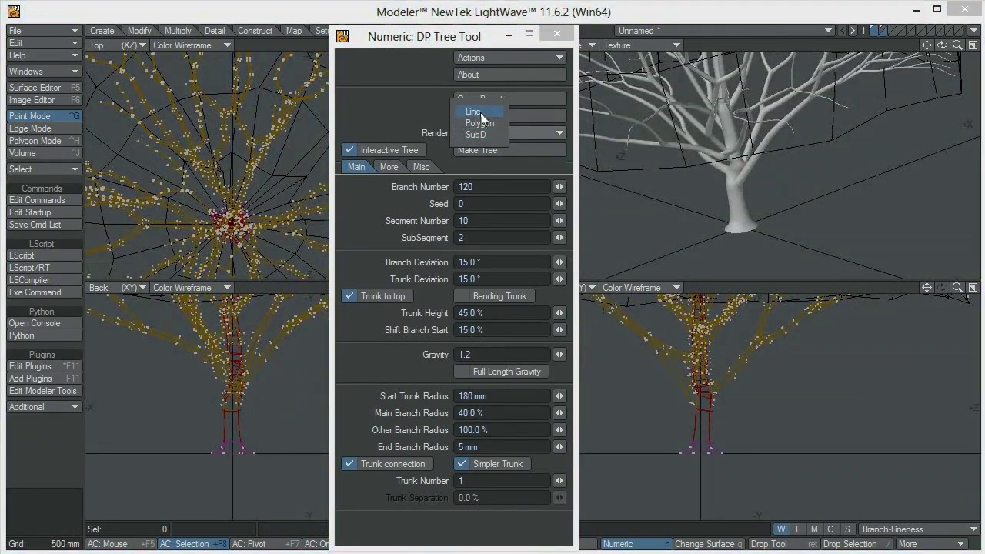
click(485, 105)
ctrl+alt+drag(820, 171, 837, 160)
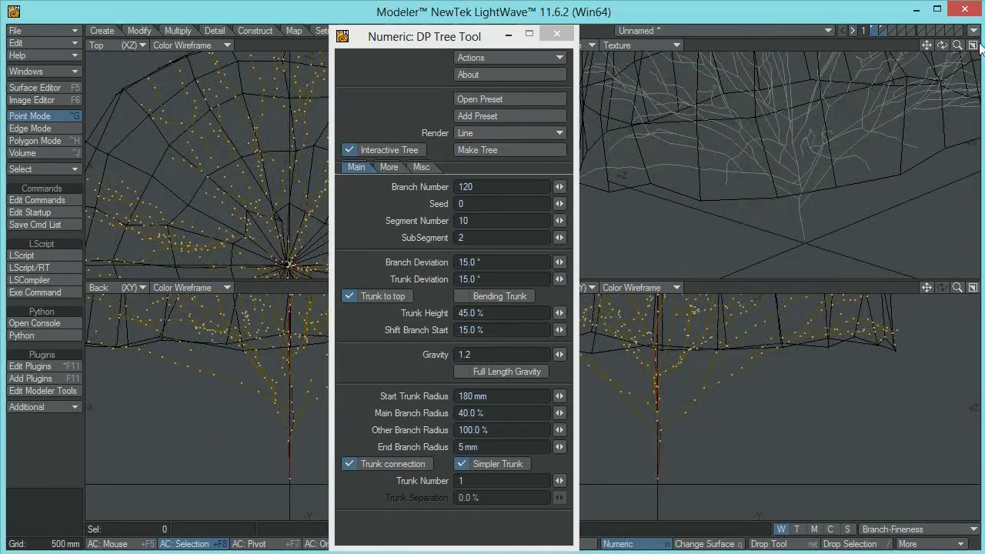
click(972, 44)
ctrl+alt+drag(842, 271, 870, 266)
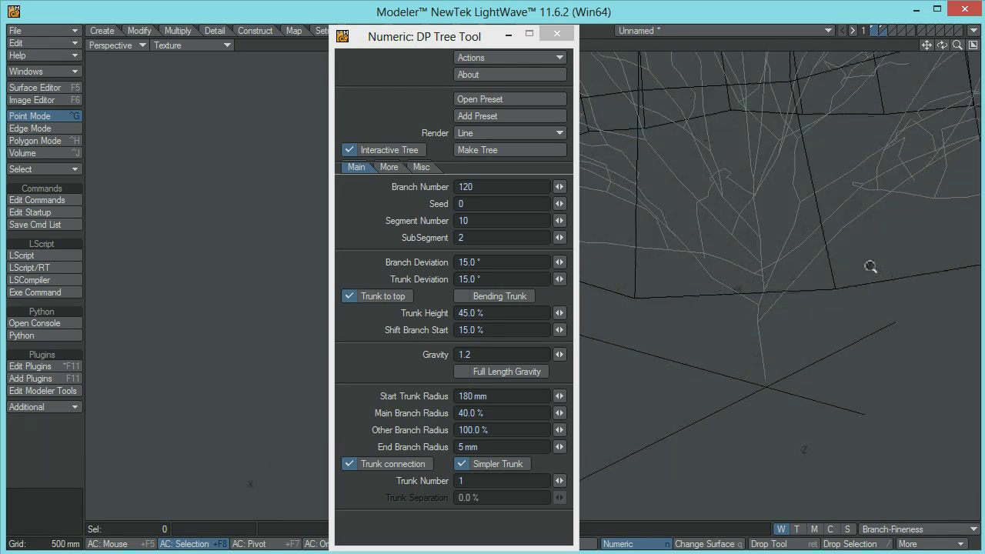
click(483, 133)
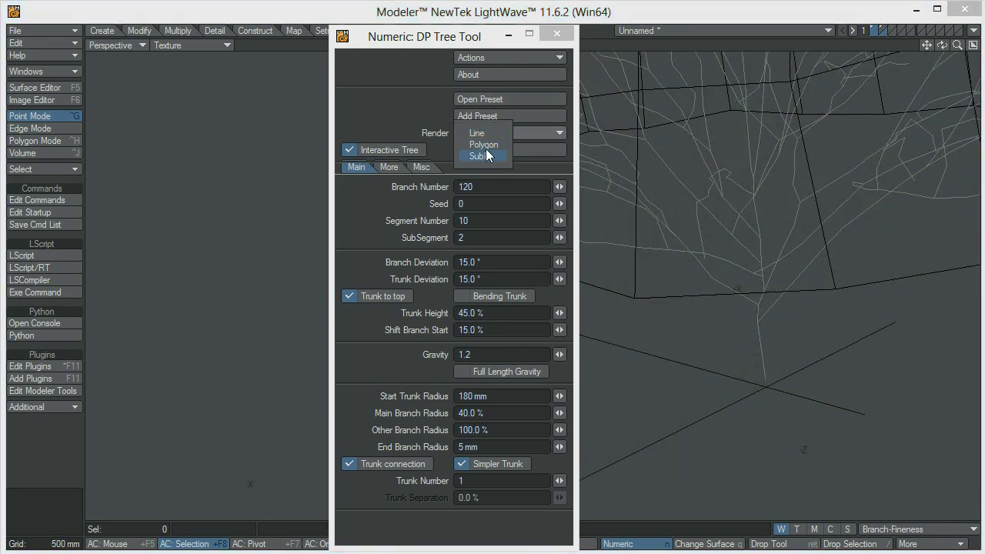
click(486, 156)
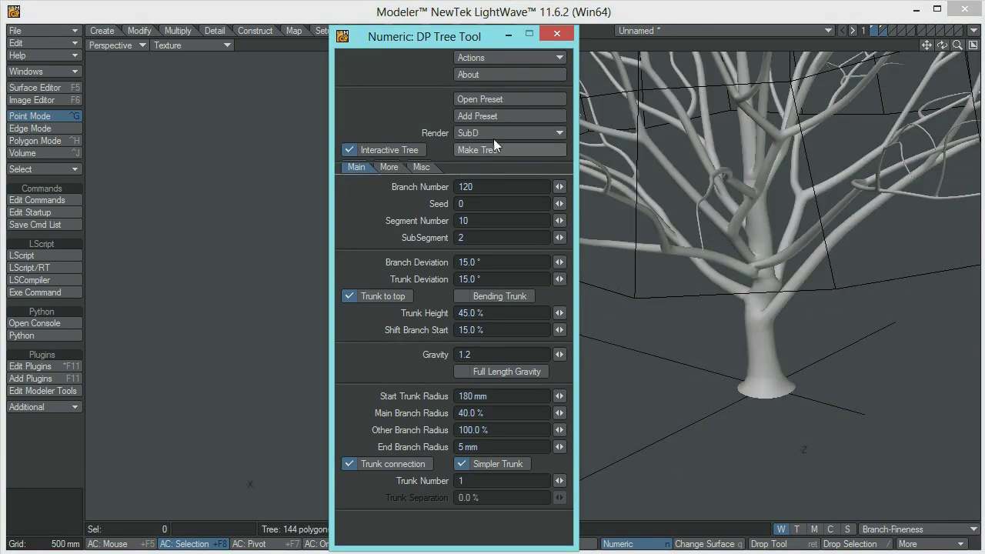
Close the DP Tree Tool options and display the tree's layer alone, without the dome in the background
scroll(892, 322, down, 3)
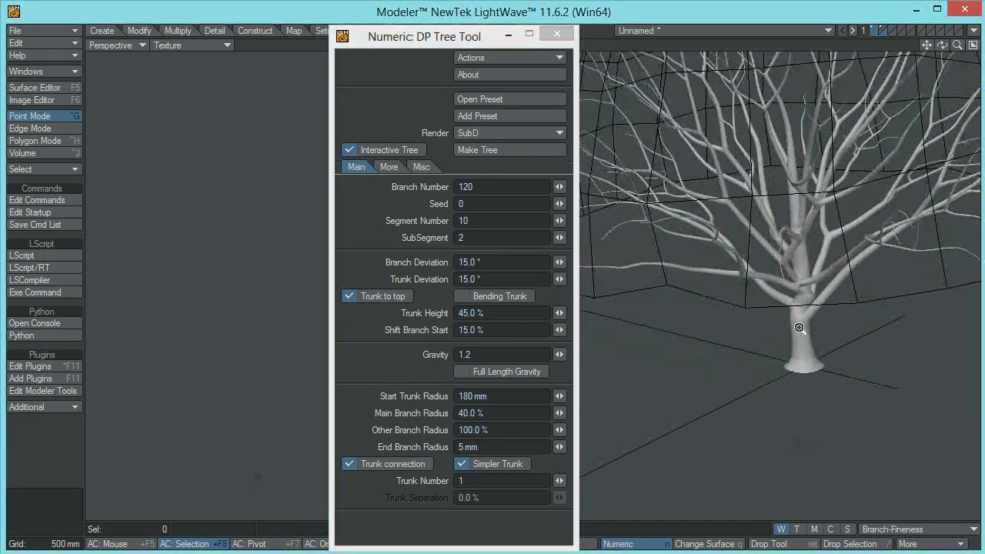
alt+drag(765, 320, 750, 275)
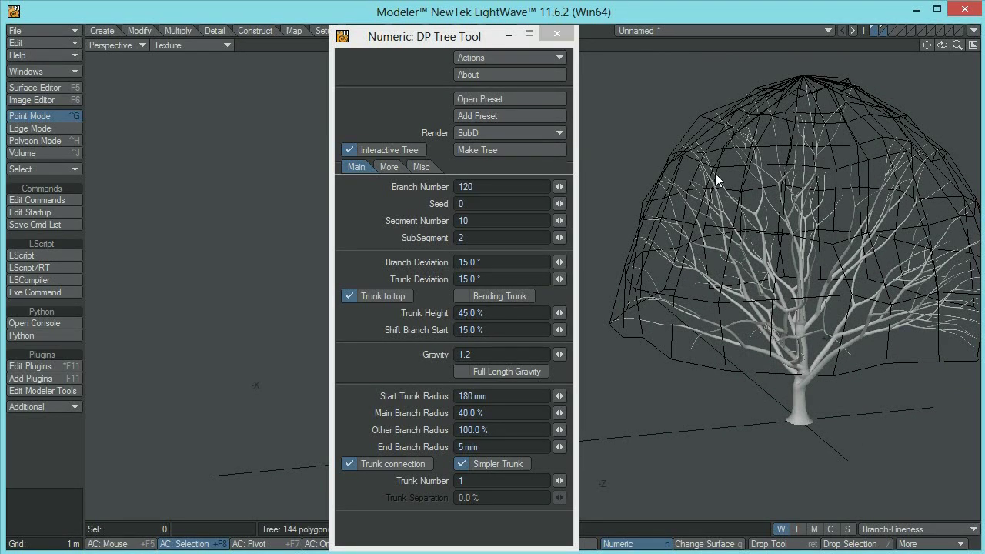
ctrl+alt+drag(841, 285, 815, 273)
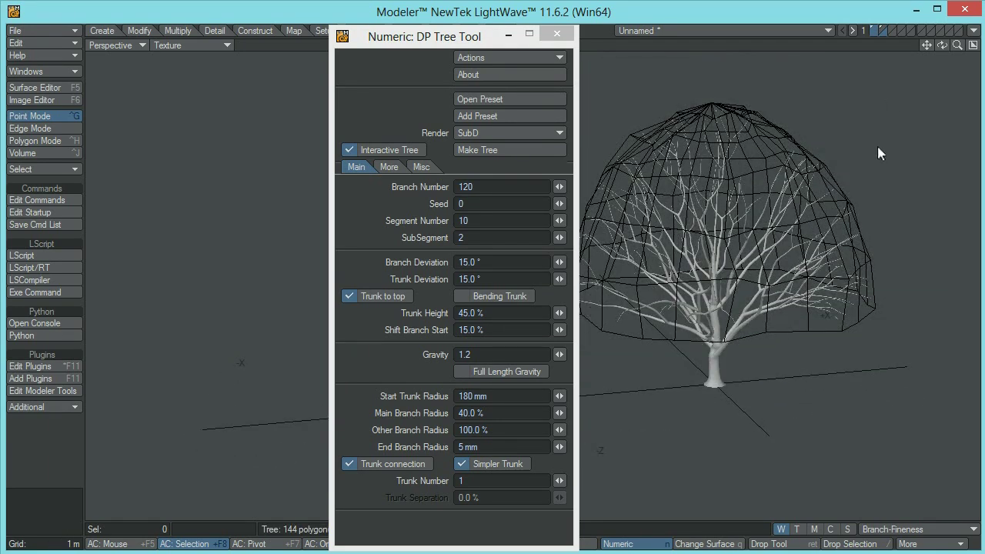
click(555, 34)
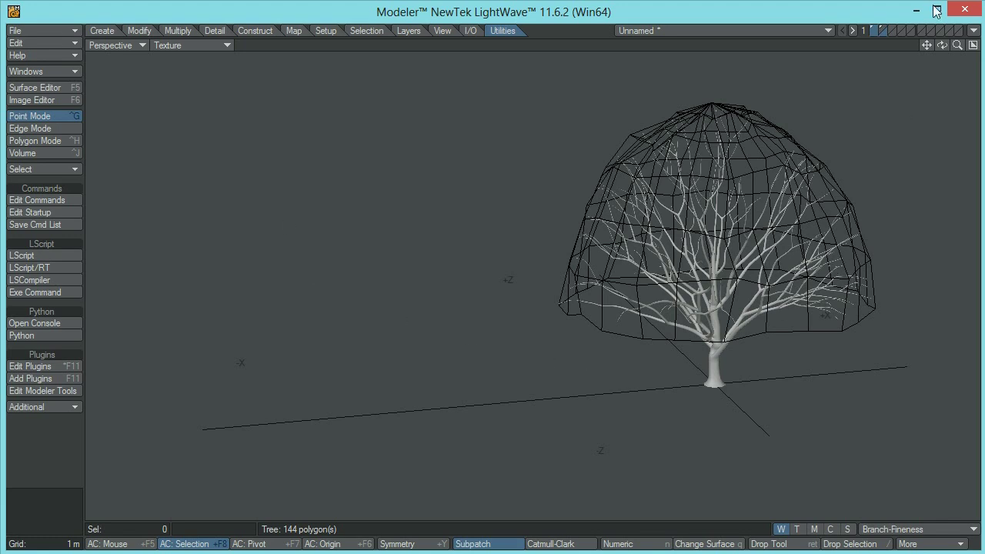
click(873, 27)
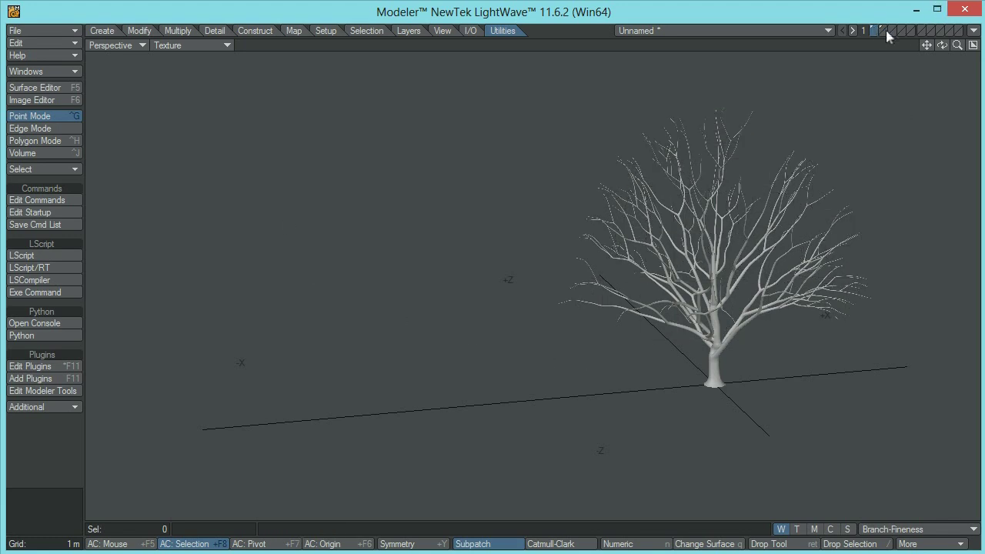
Delete the dome from the second layer, dismiss the Object Collapser, and return to the tree's layer
click(881, 31)
key(Delete)
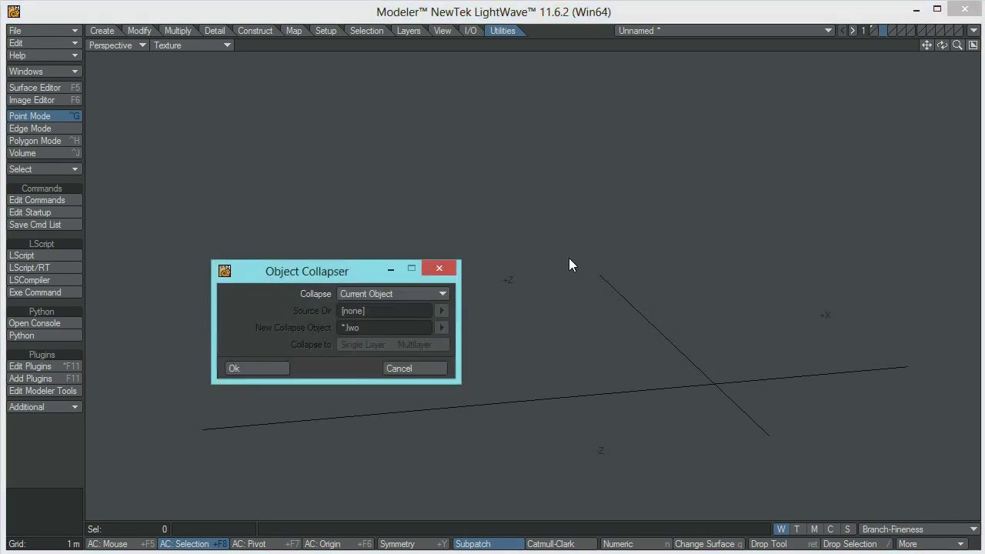
click(438, 268)
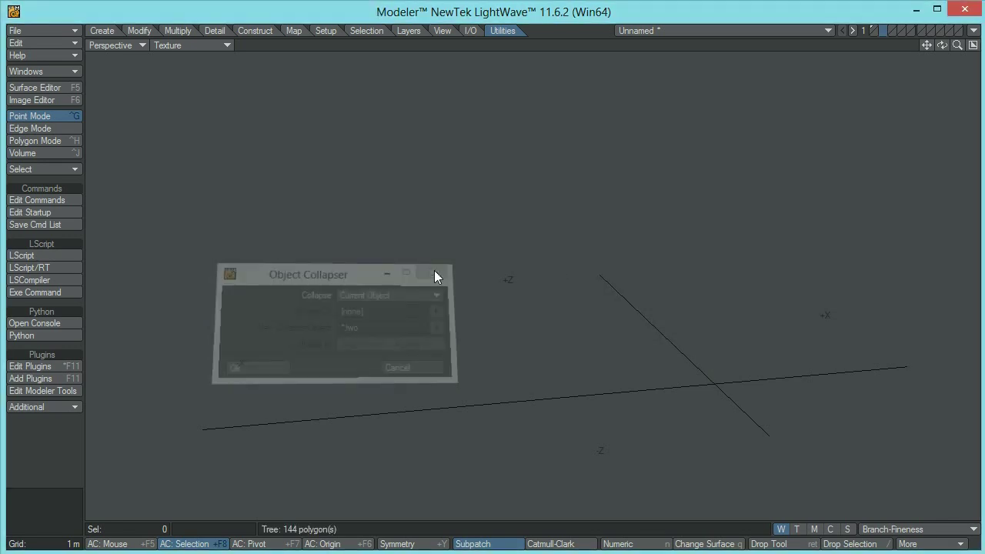
click(873, 30)
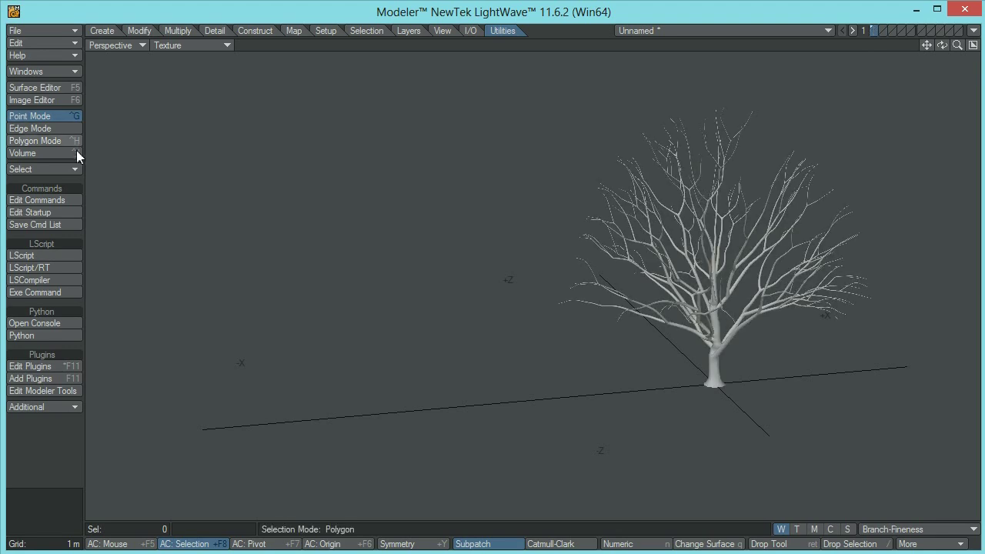
Select all the tree's polygons by expanding the selection from one trunk polygon, and open Change Surface for them
click(36, 141)
click(715, 360)
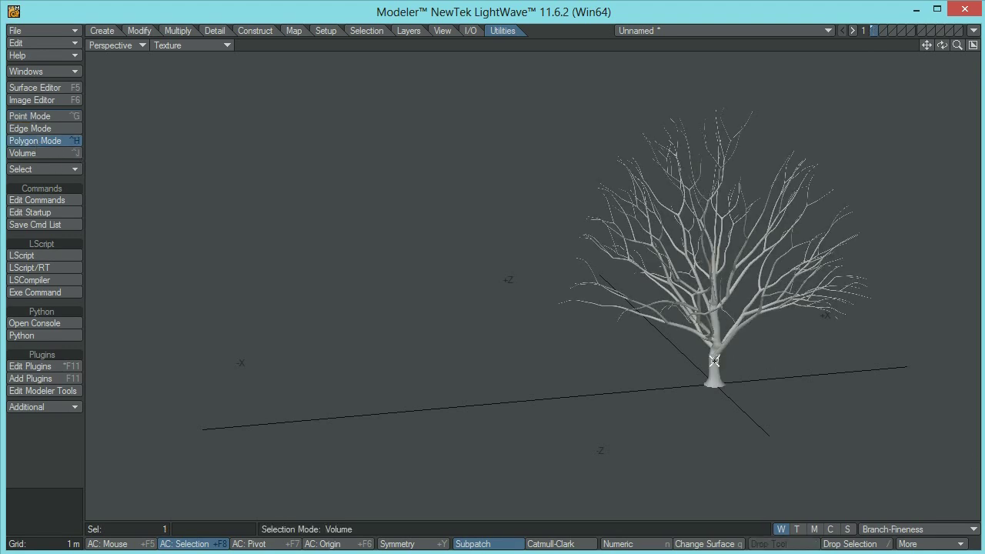
click(15, 171)
click(22, 169)
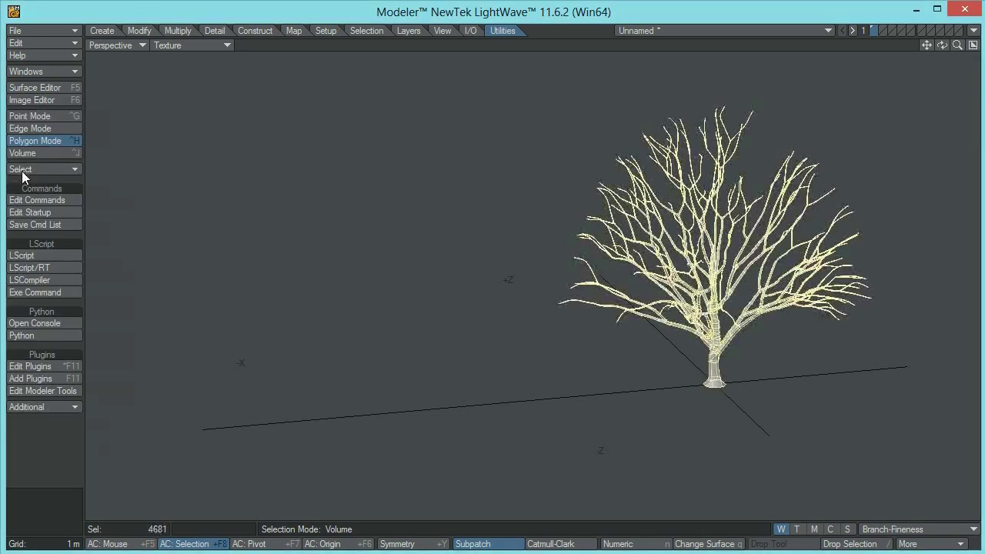
scroll(815, 333, up, 1)
scroll(762, 331, up, 1)
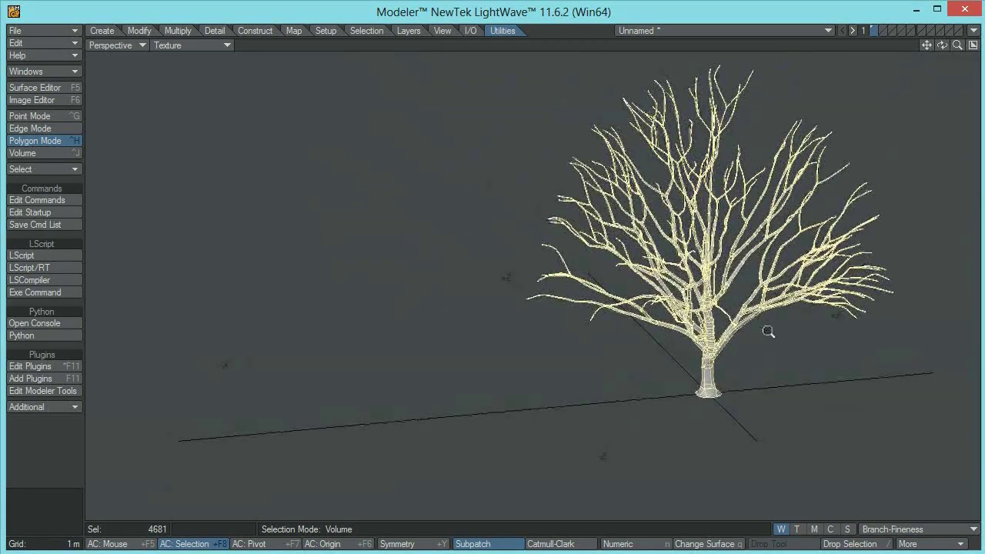
key(q)
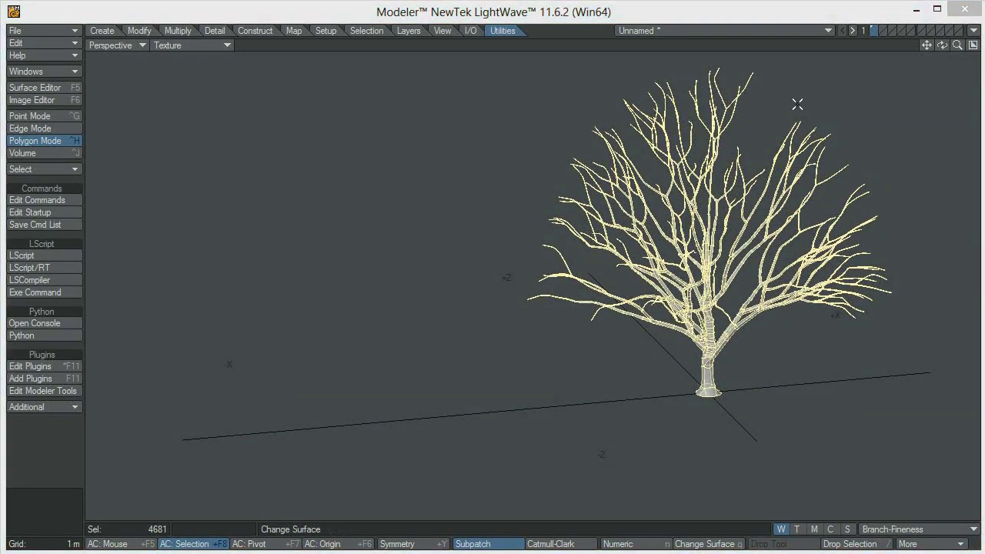
Run the DP Foliage Tool on the selected tree polygons and open its numeric options
click(45, 406)
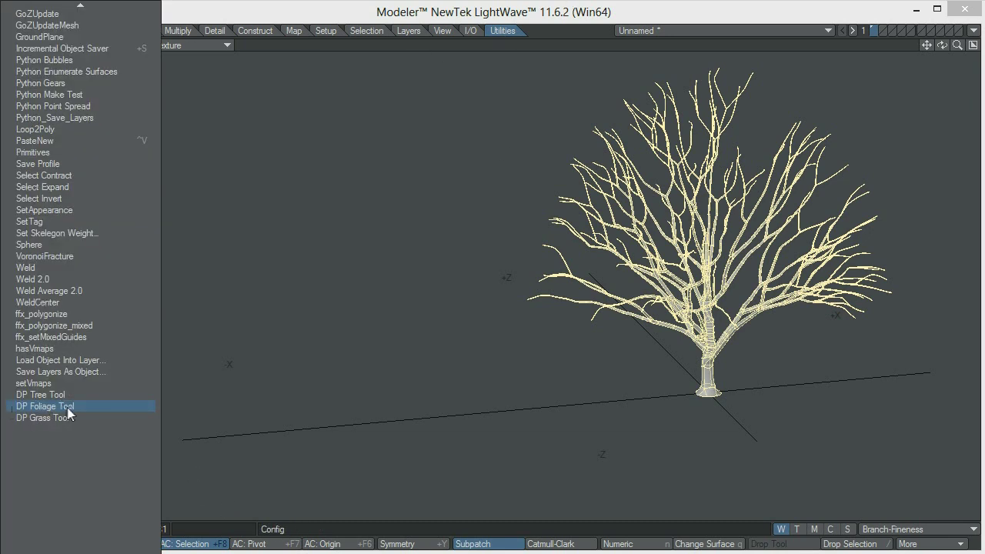
click(46, 408)
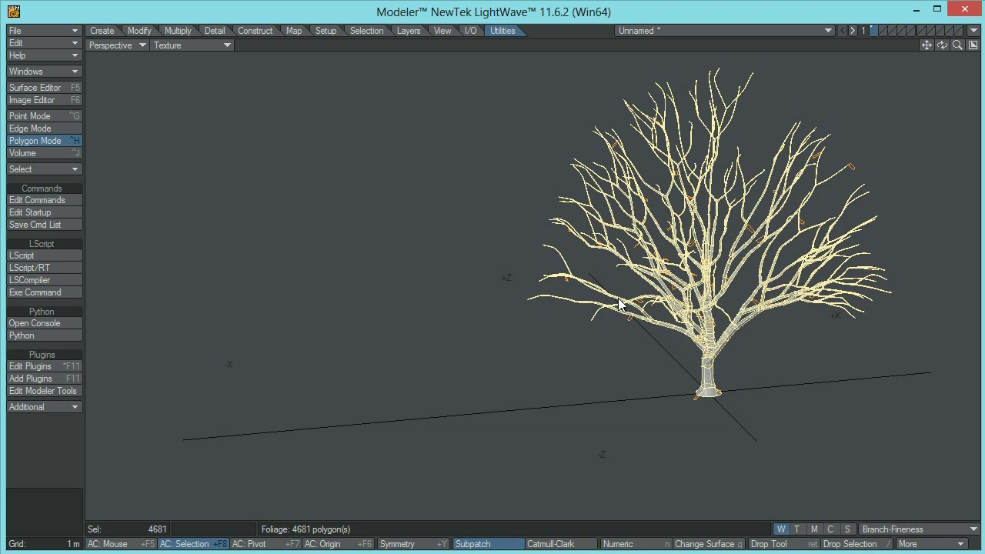
key(n)
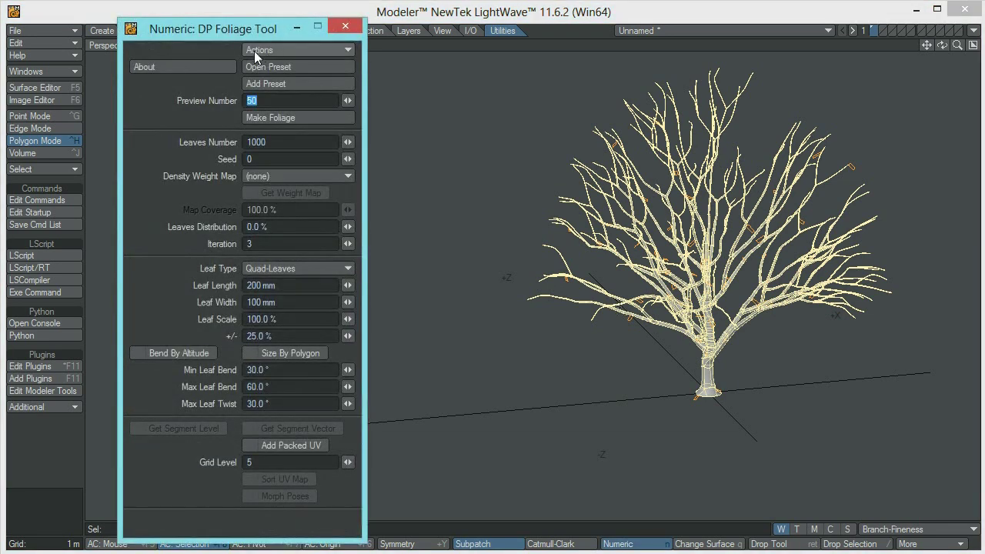
drag(246, 30, 270, 27)
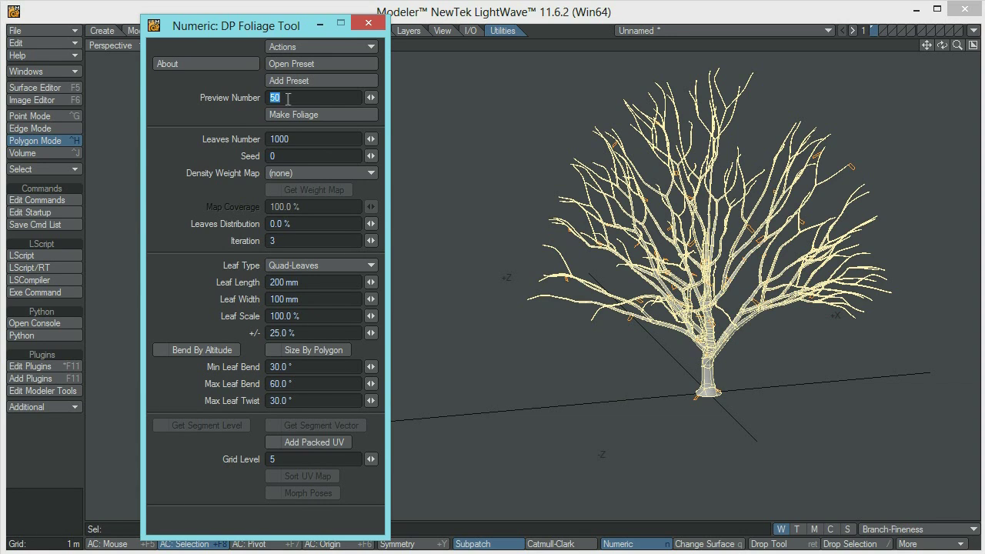
Set the foliage preview number to 1000 and use Branch-Fineness as the density weight map
text(1000)
key(Tab)
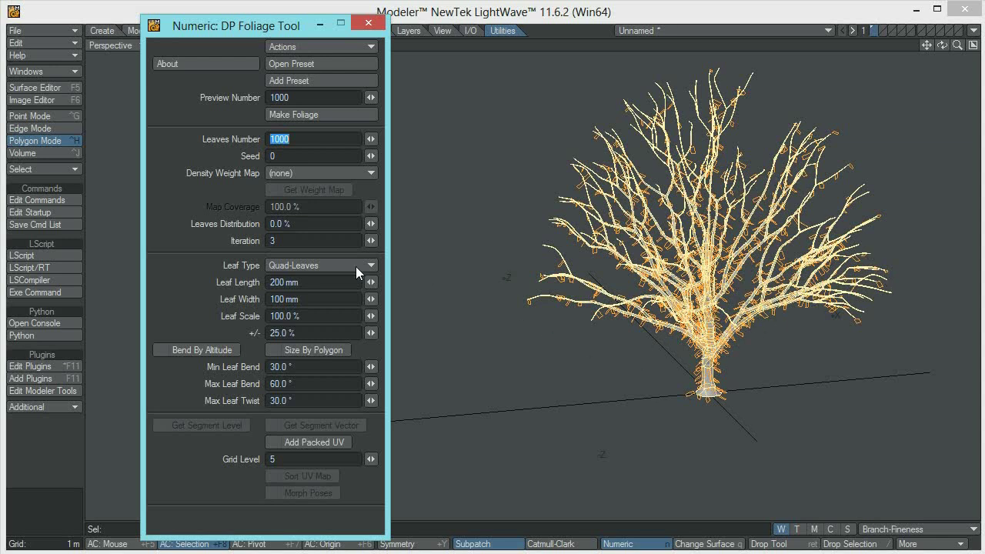
click(304, 174)
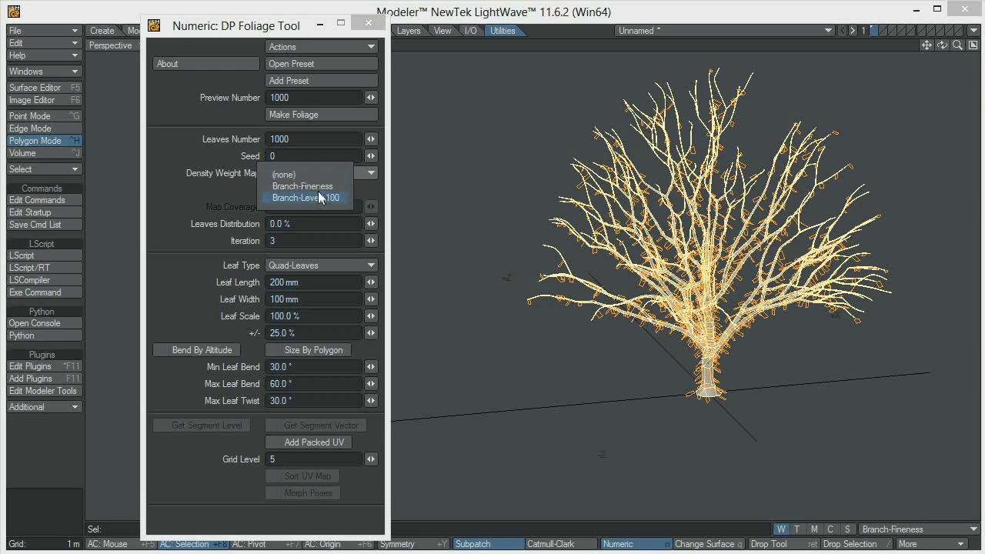
click(321, 187)
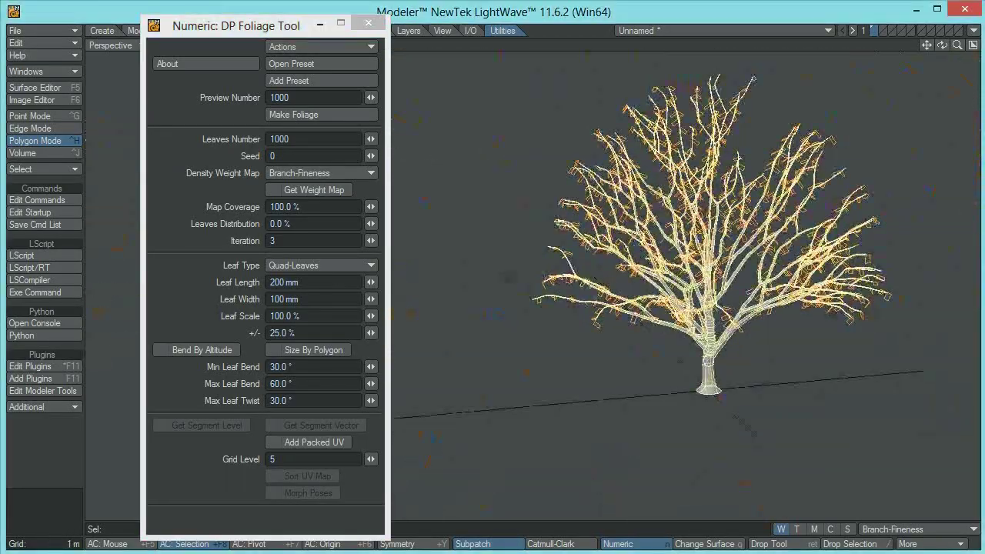
alt+drag(737, 302, 533, 305)
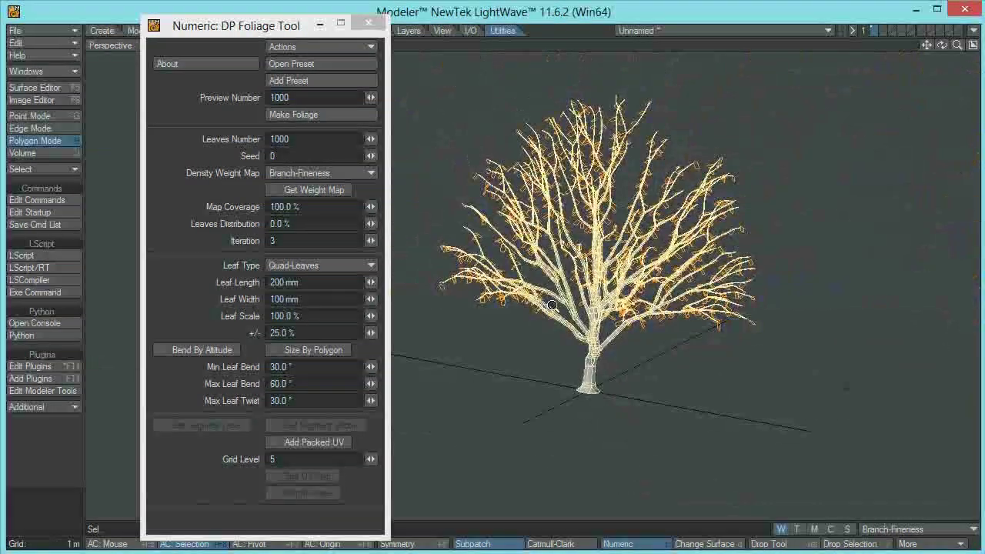
Make the foliage from the current settings and inspect the generated leaves on the branches up close
click(282, 120)
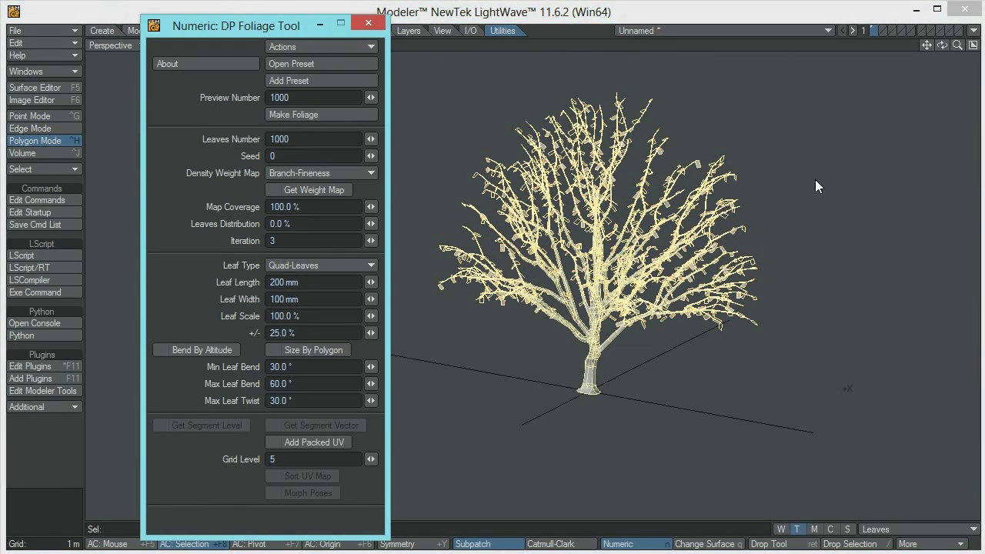
alt+click(691, 287)
scroll(691, 287, up, 6)
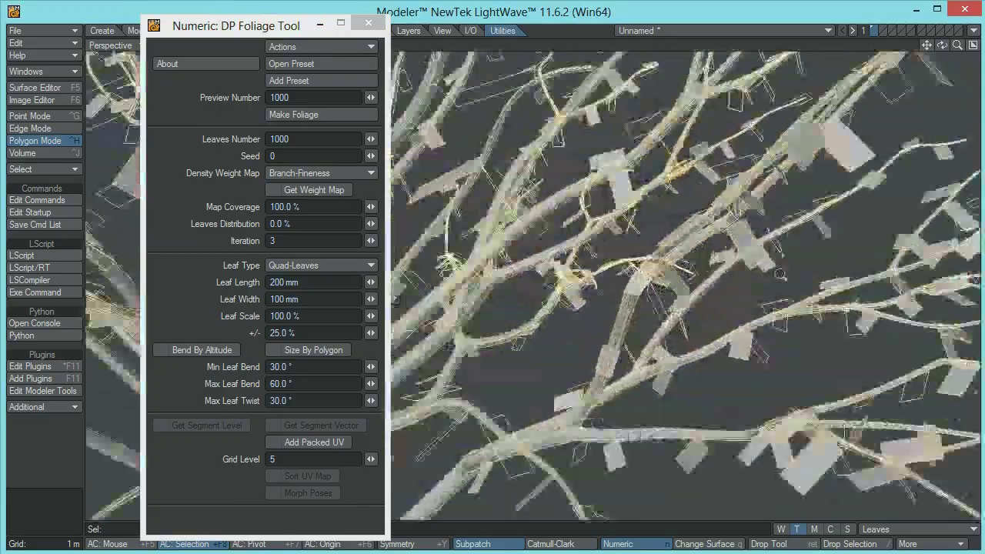
scroll(690, 287, down, 4)
alt+drag(691, 287, 740, 305)
scroll(741, 305, down, 4)
scroll(741, 306, up, 2)
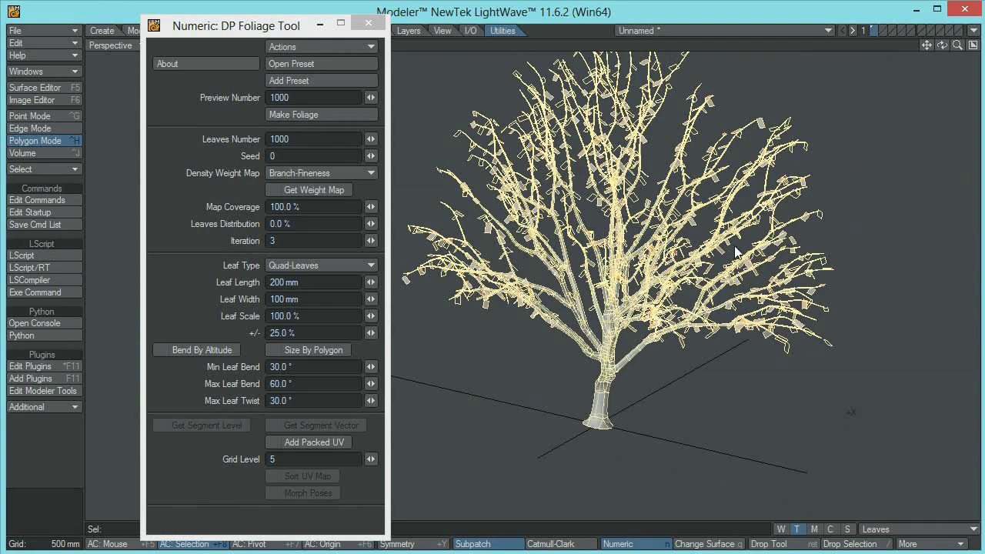
scroll(737, 261, down, 3)
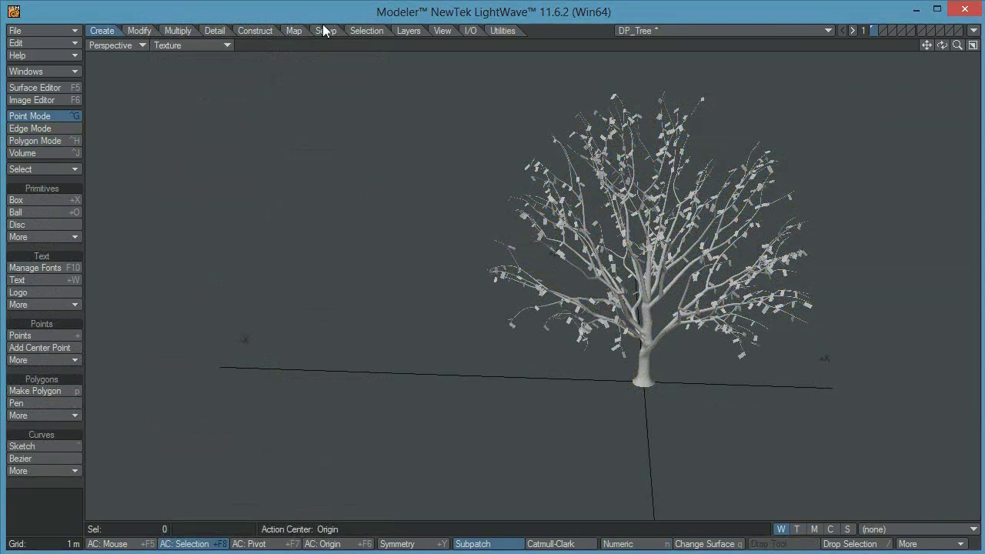
Open the Surface Editor and review the tree's branch, trunk and leaf surfaces
key(F5)
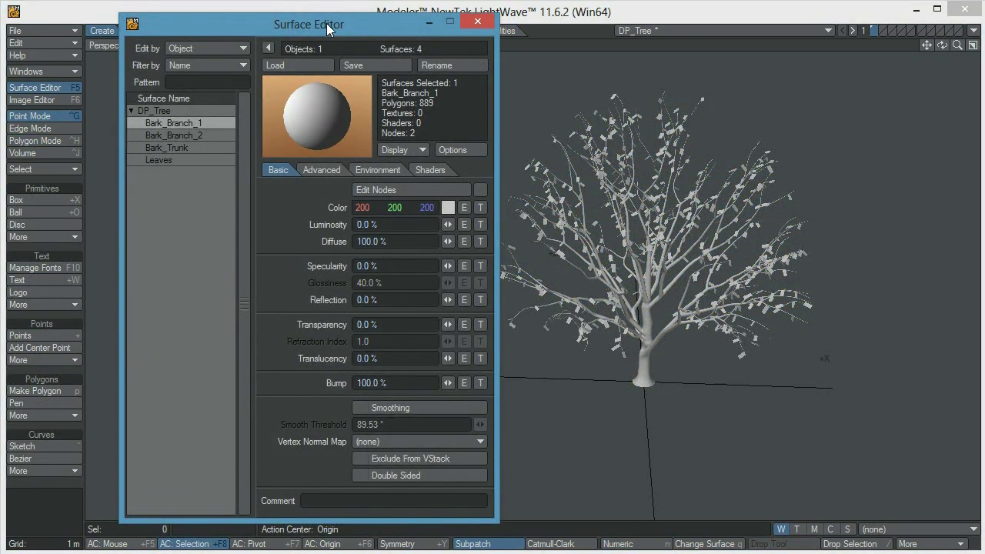
click(191, 137)
click(177, 151)
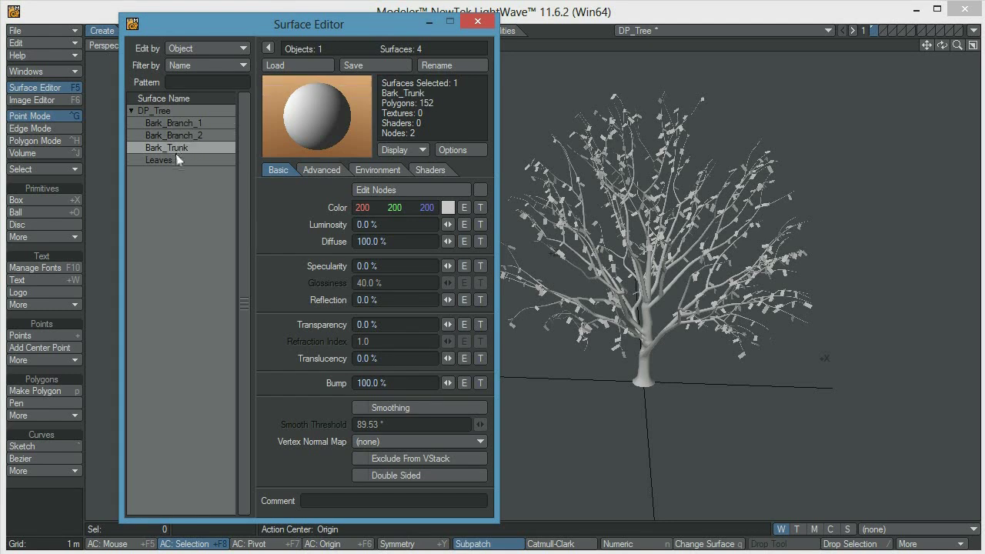
click(184, 125)
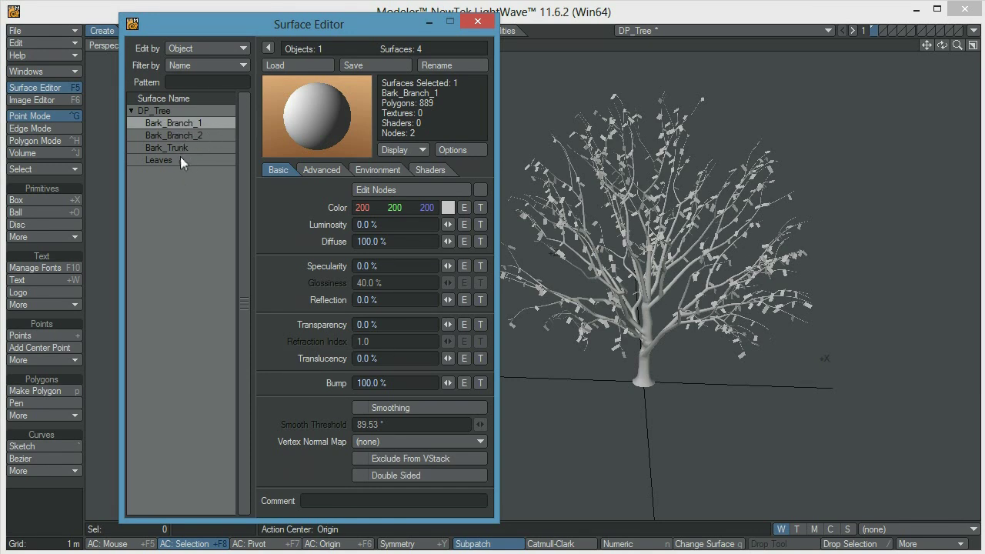
click(187, 147)
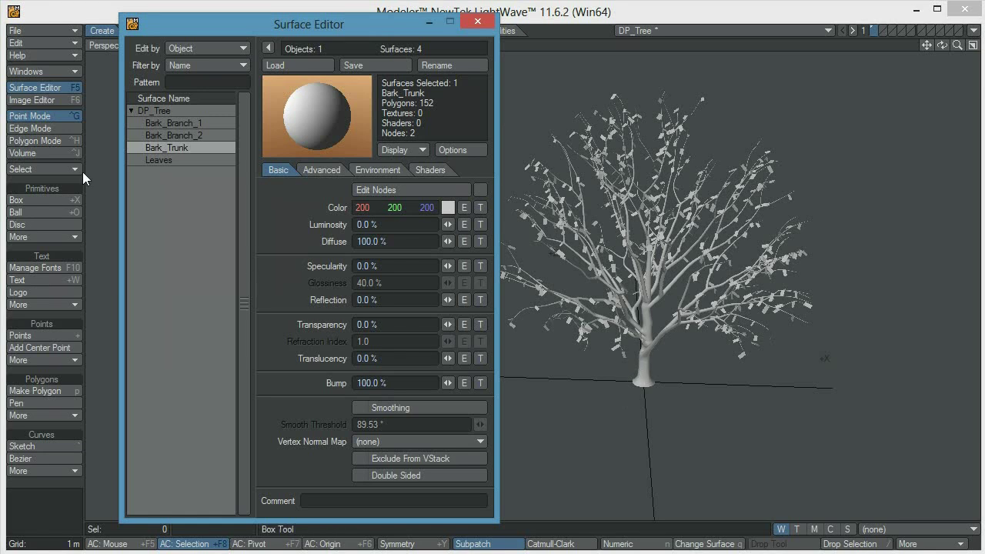
click(180, 160)
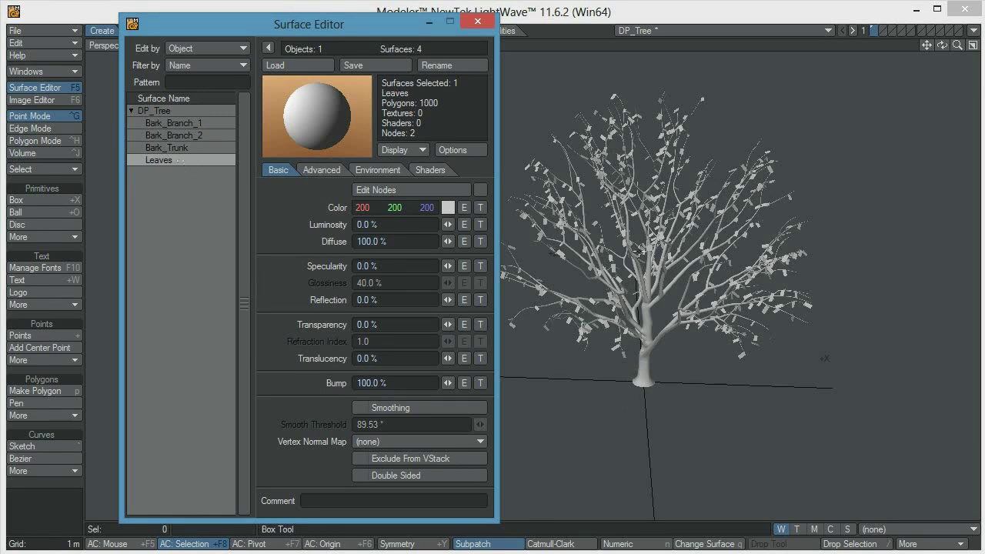
Add a color texture to the Bark_Branch_1 surface with UV projection and the Bark UV map
click(153, 125)
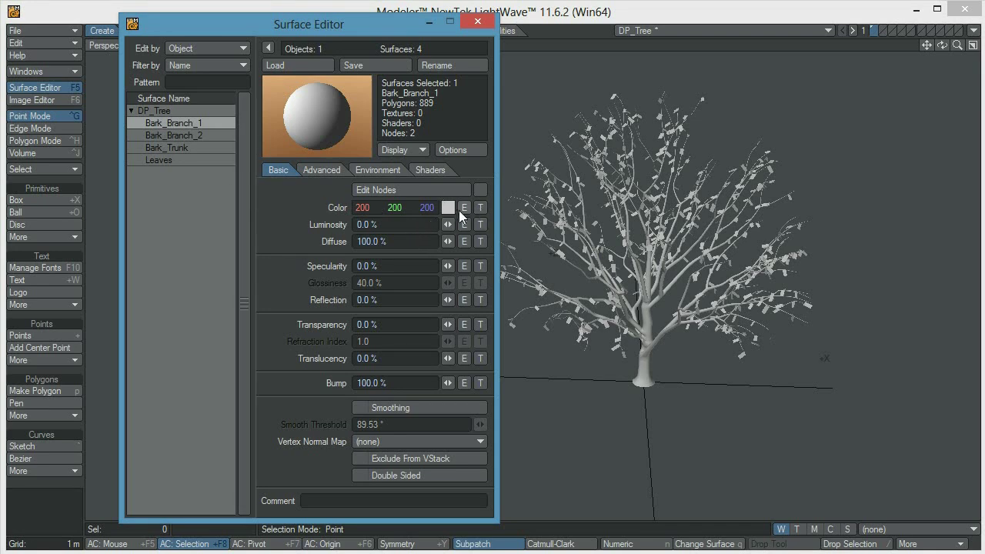
click(480, 207)
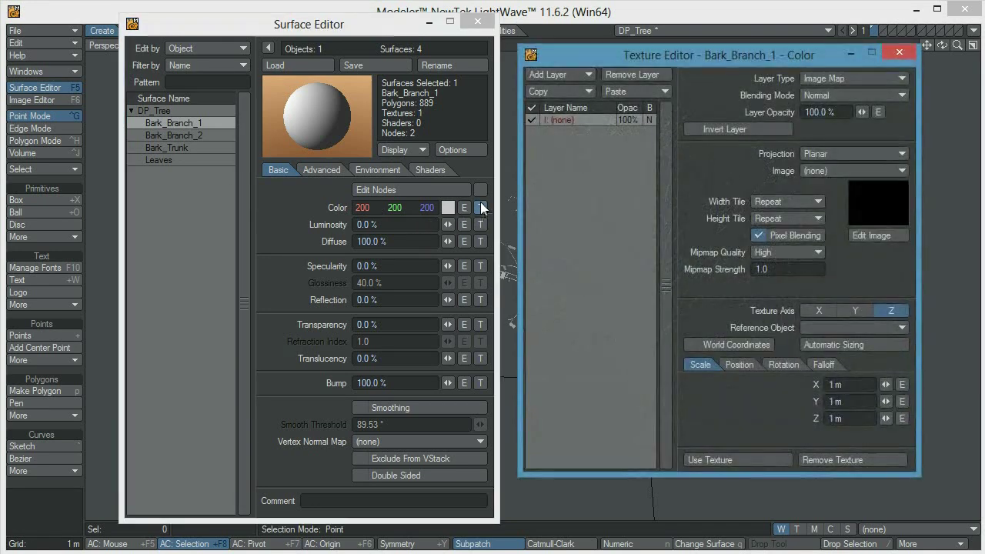
click(856, 151)
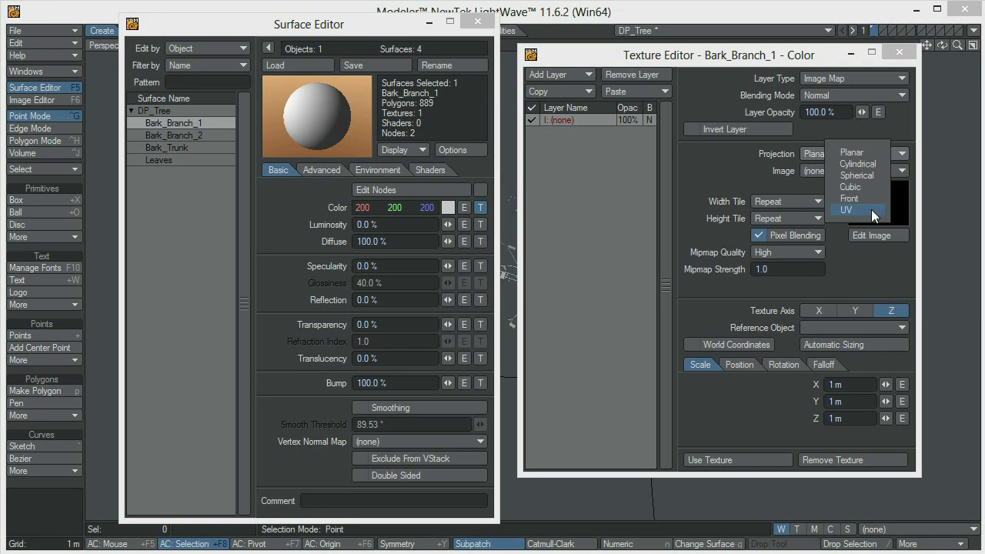
click(847, 209)
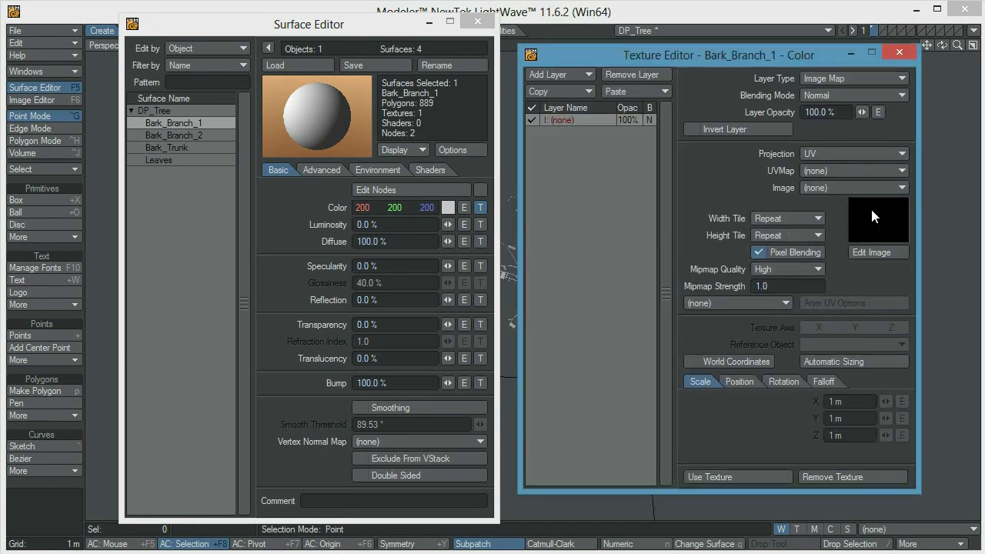
click(838, 168)
click(837, 169)
click(834, 176)
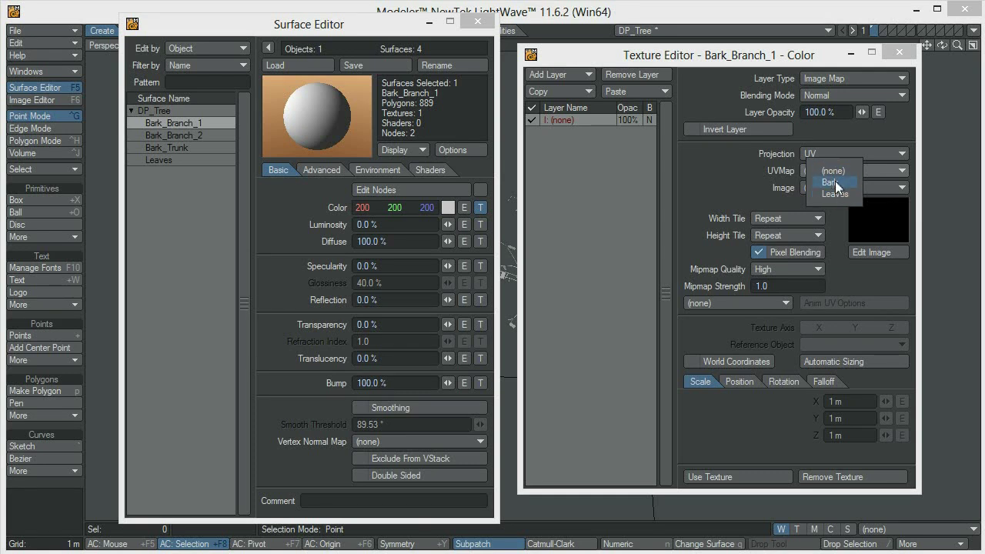
click(835, 181)
Load the bark008 image from the trees texture folder into the Bark_Branch_1 color layer and apply the texture
click(824, 188)
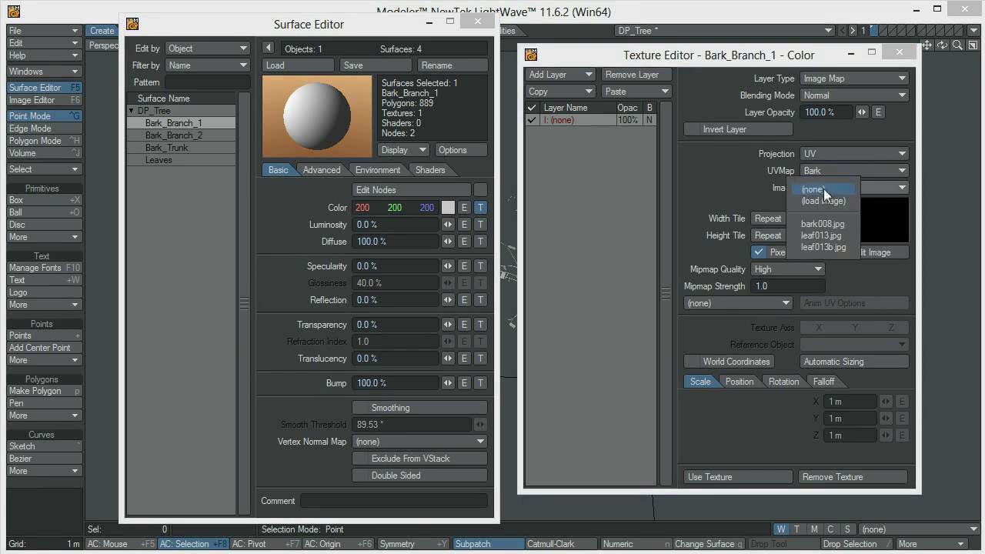
click(820, 200)
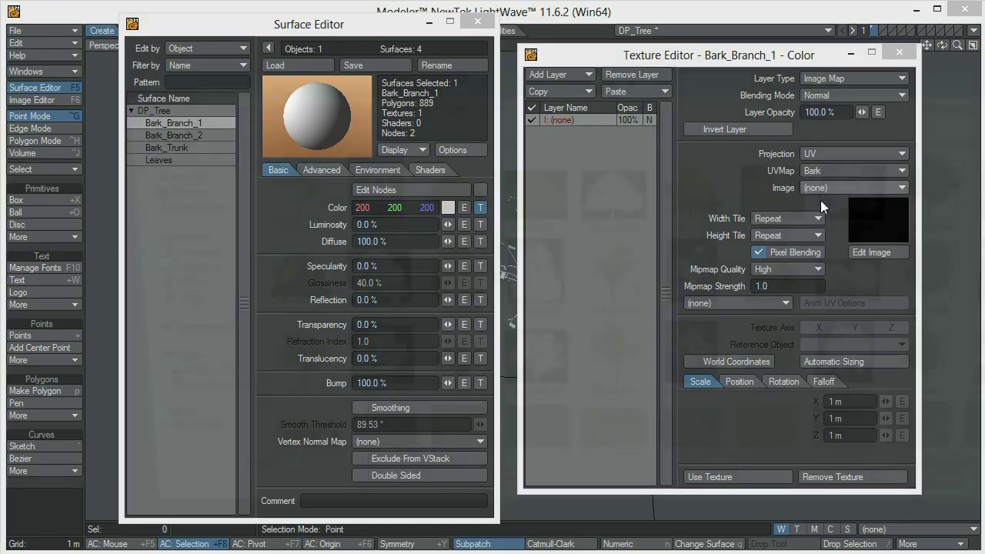
scroll(950, 166, down, 15)
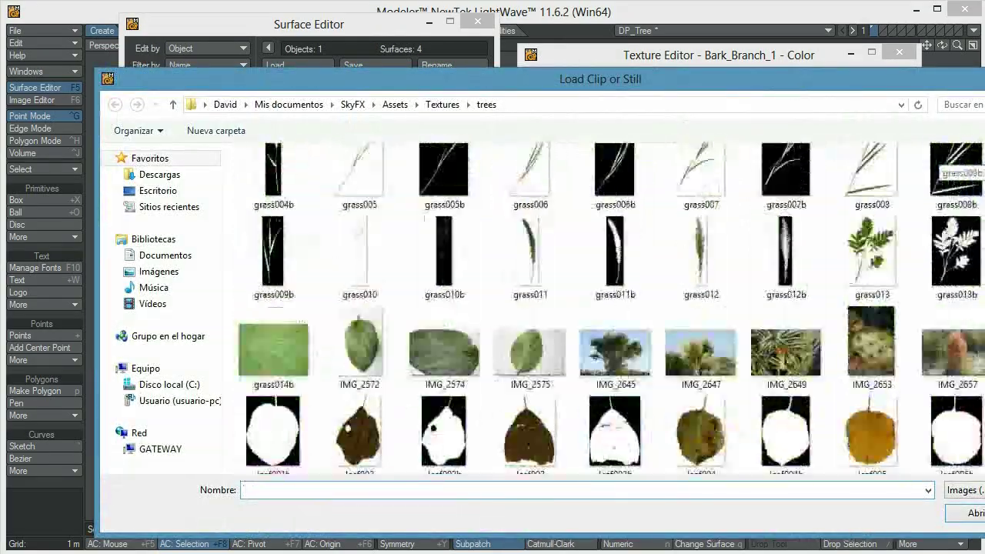
scroll(607, 308, down, 20)
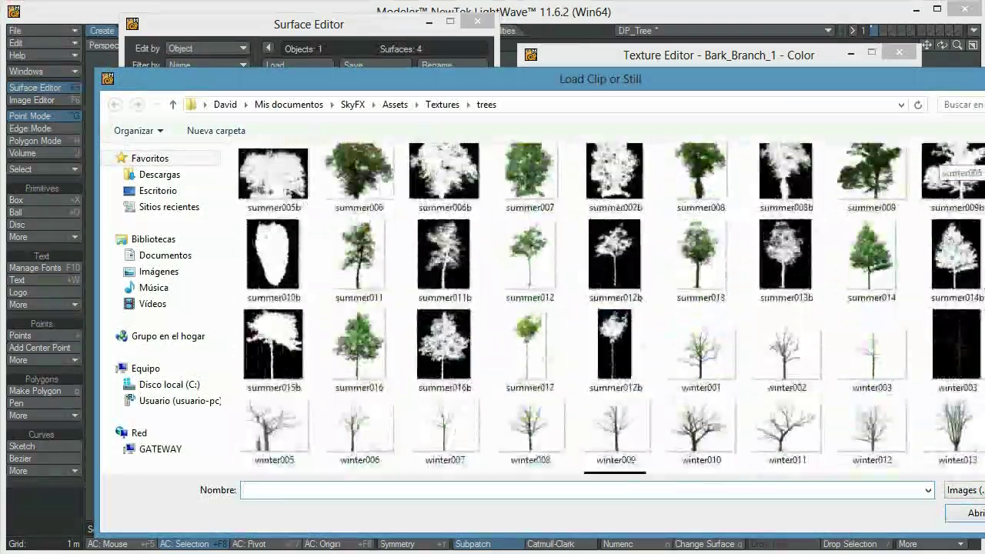
scroll(608, 308, up, 20)
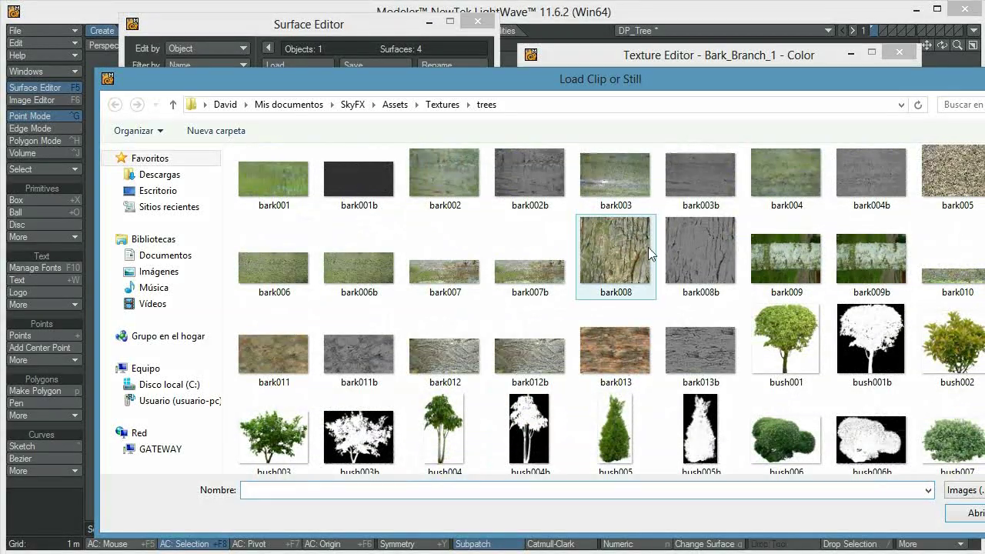
click(616, 254)
click(973, 513)
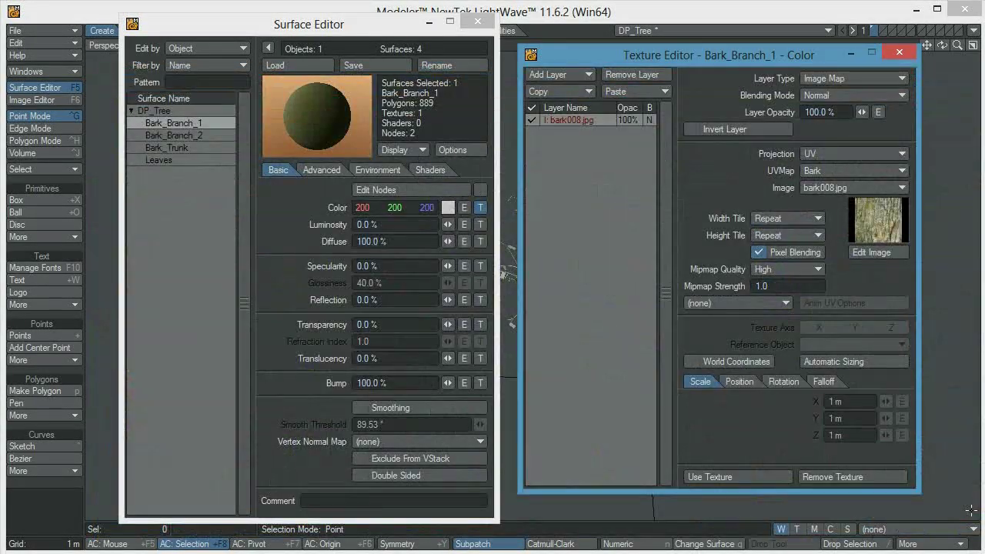
click(740, 477)
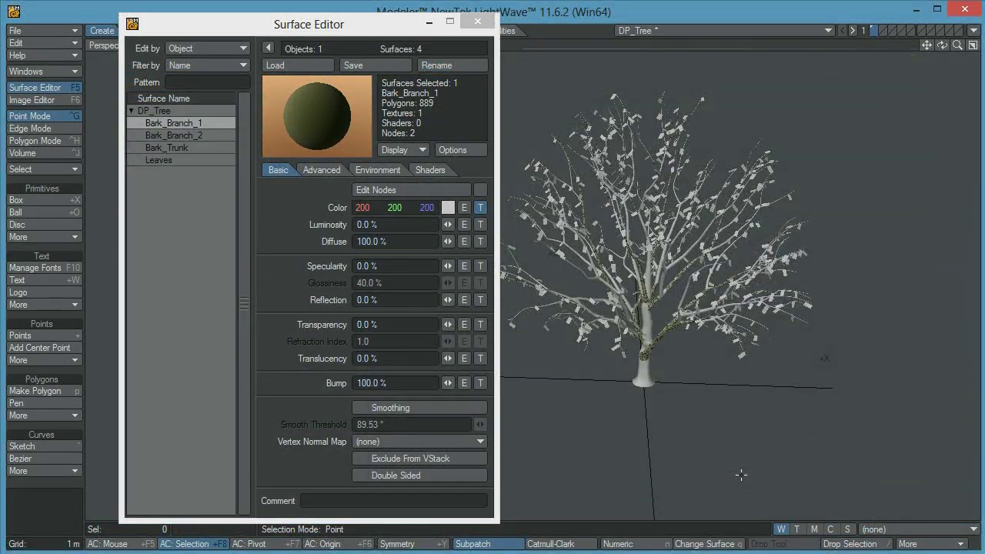
ctrl+alt+drag(638, 358, 672, 301)
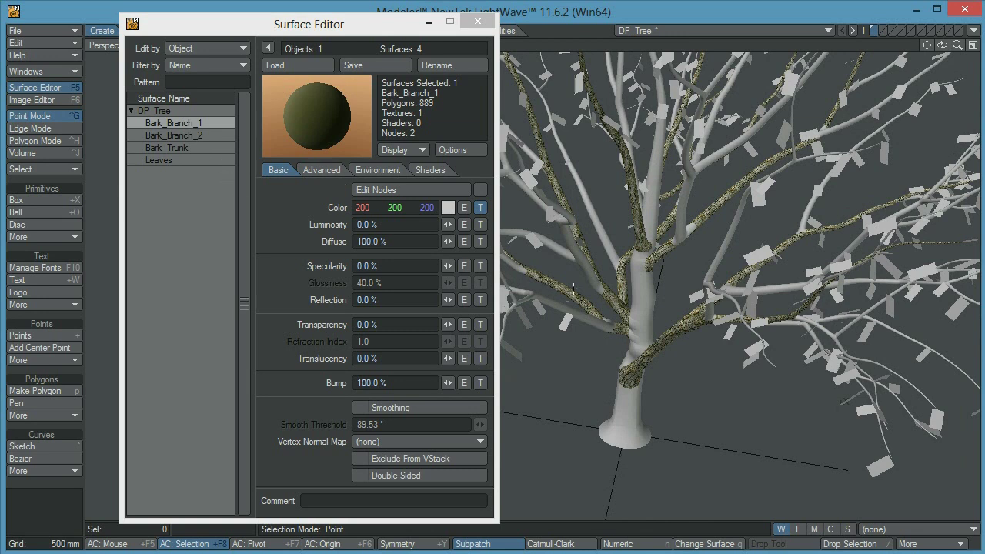
Copy all color texture layers from the Bark_Branch_1 surface
click(482, 207)
click(583, 90)
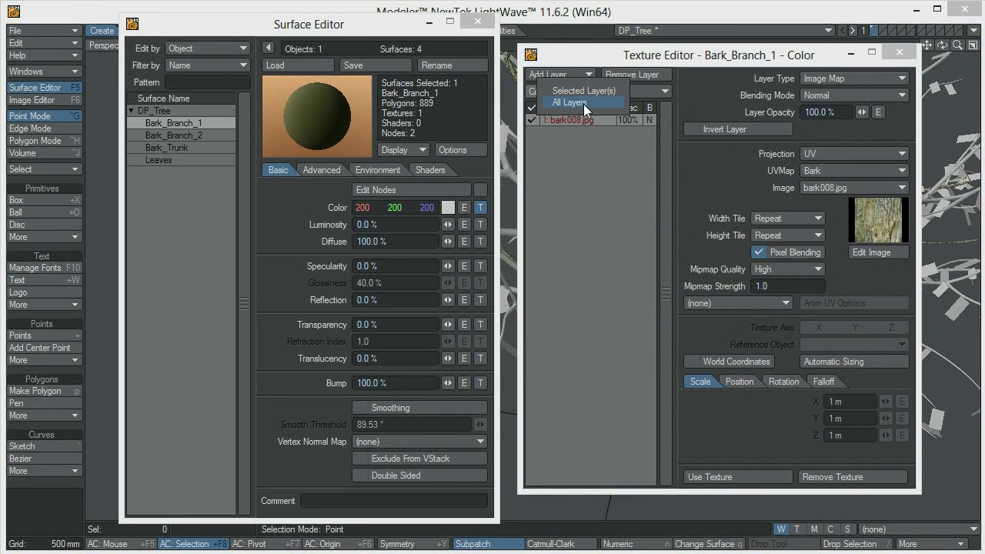
click(583, 104)
click(729, 475)
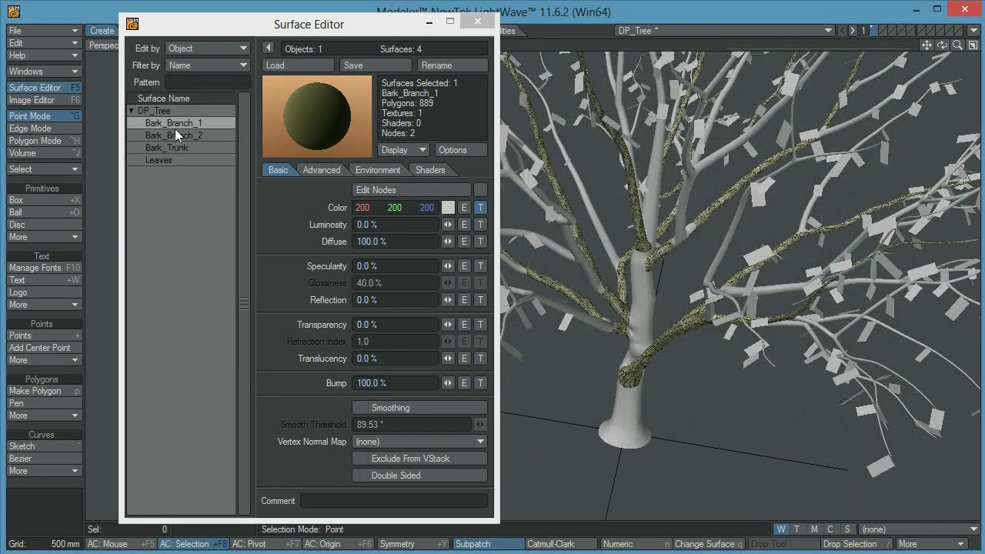
Paste the copied bark layers into the color texture of the Bark_Branch_2 surface and apply it
click(184, 136)
click(481, 207)
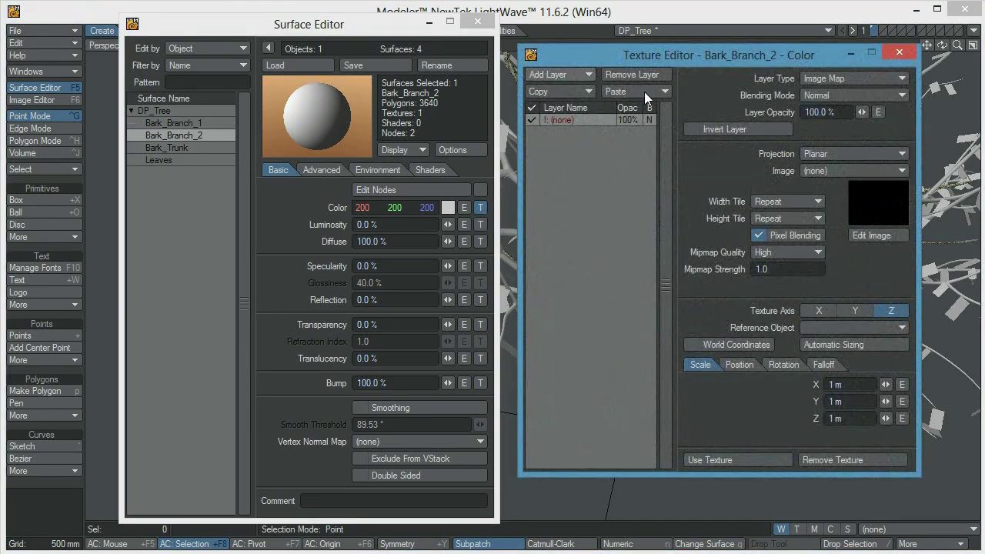
click(586, 74)
click(620, 100)
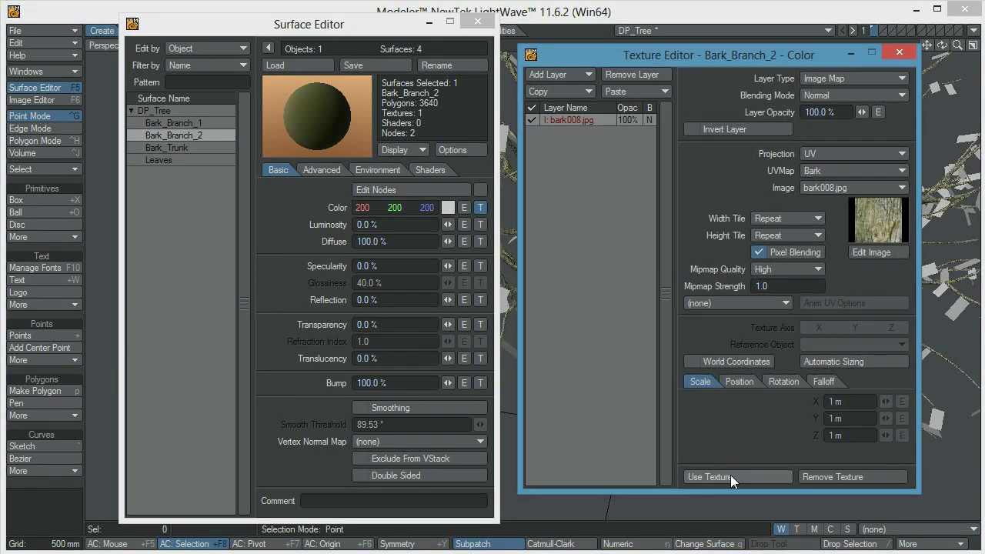
click(739, 468)
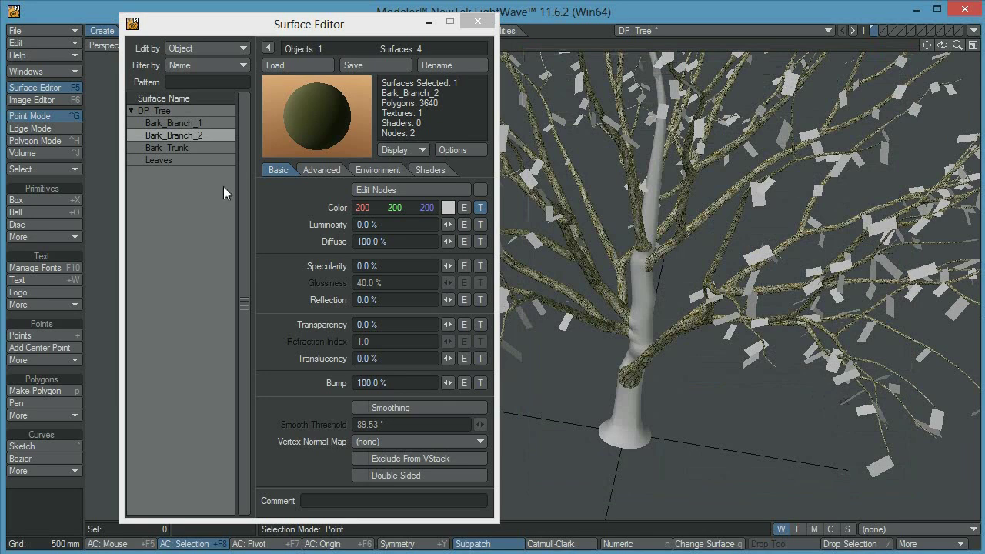
Paste the copied bark layers into the Bark_Trunk surface's color texture, apply it, and check the tree
click(184, 147)
click(482, 207)
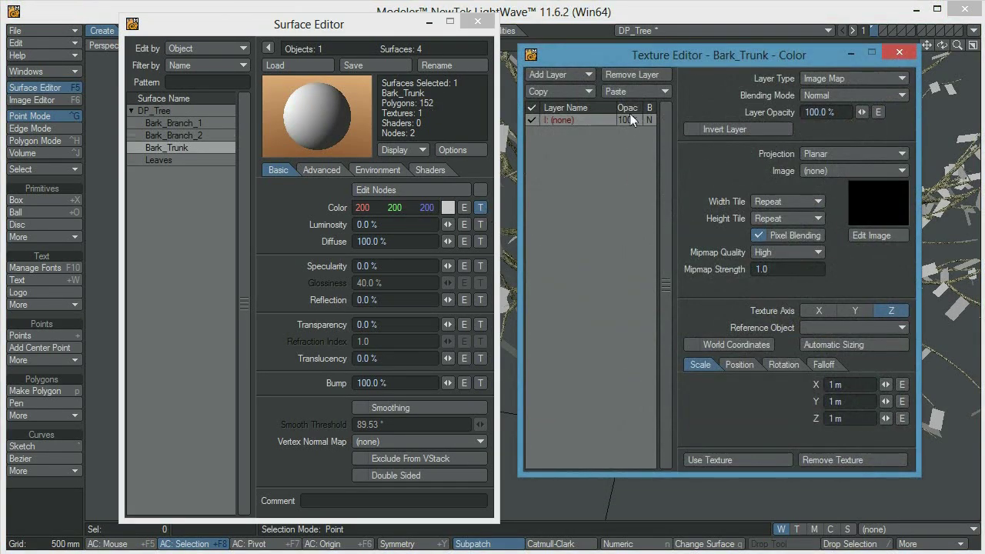
click(635, 90)
click(633, 90)
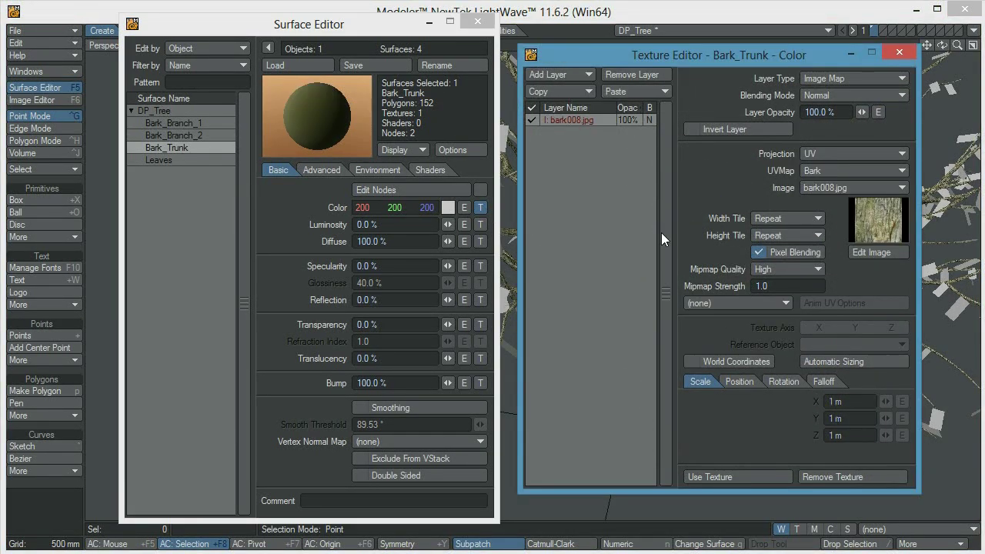
click(737, 476)
scroll(669, 381, down, 3)
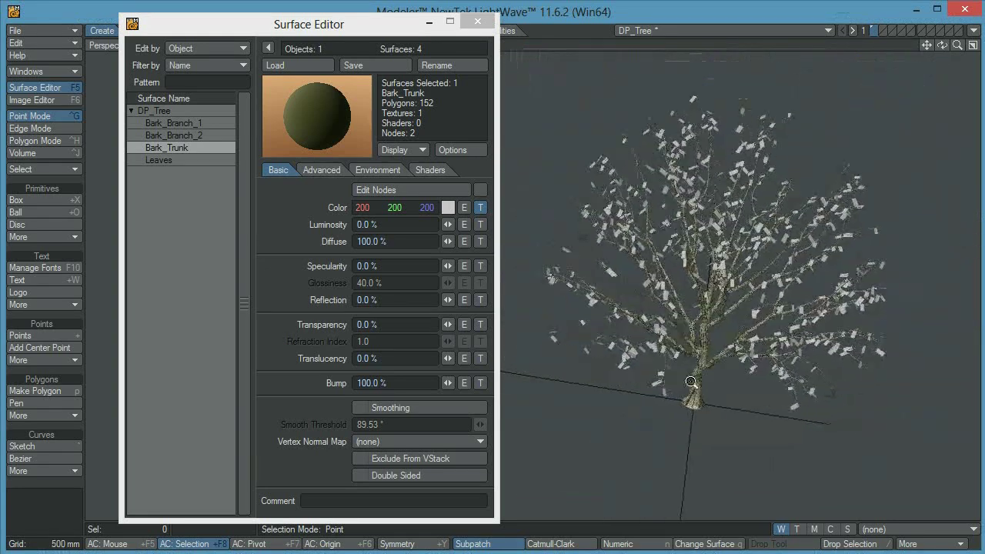
scroll(690, 381, up, 5)
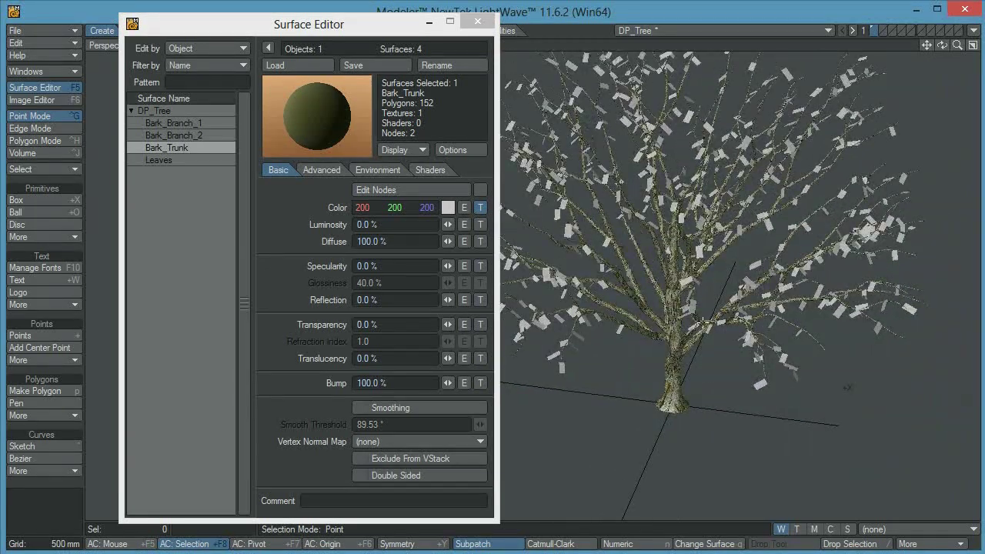
Add a color texture to the Leaves surface with UV projection and the Leaves UV map
click(170, 159)
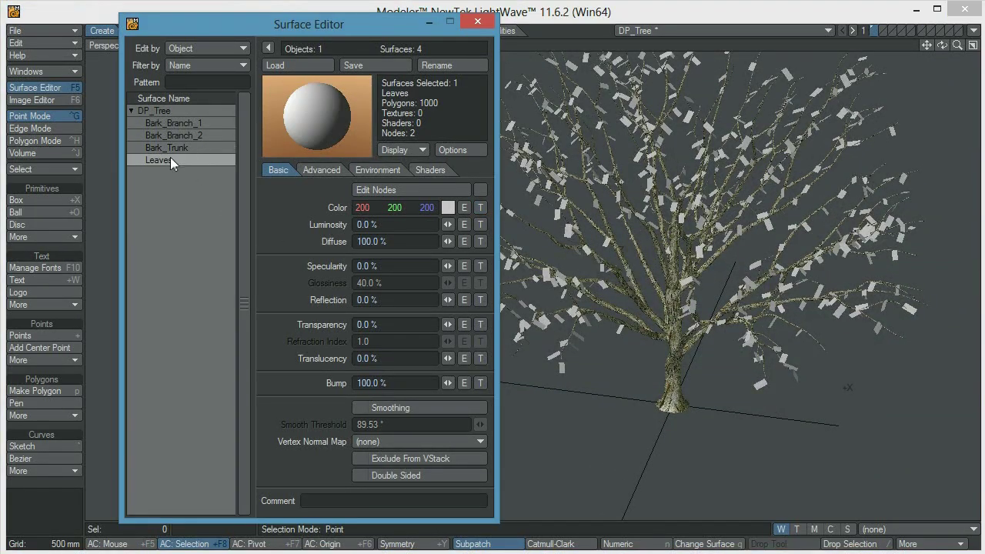
click(480, 207)
click(818, 154)
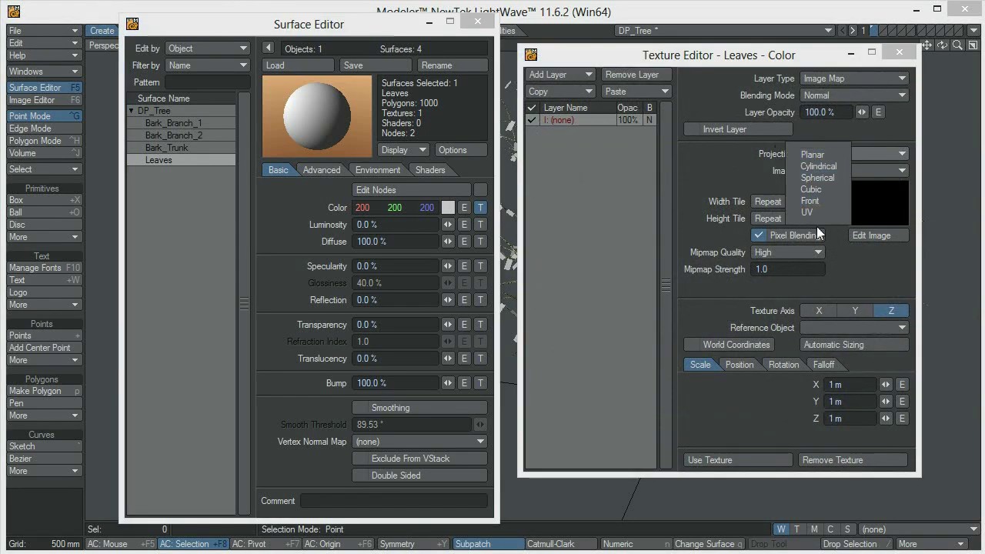
click(815, 213)
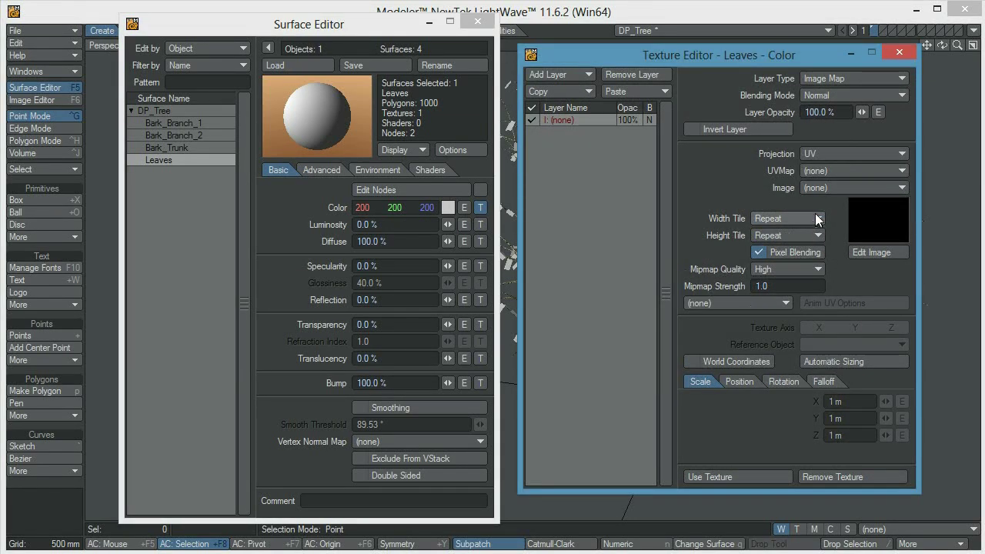
click(816, 170)
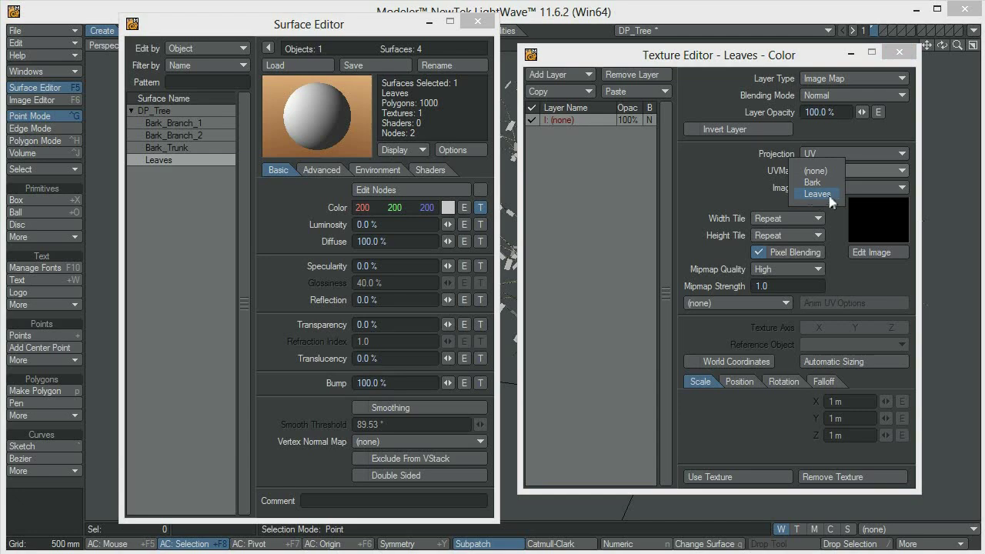
click(817, 194)
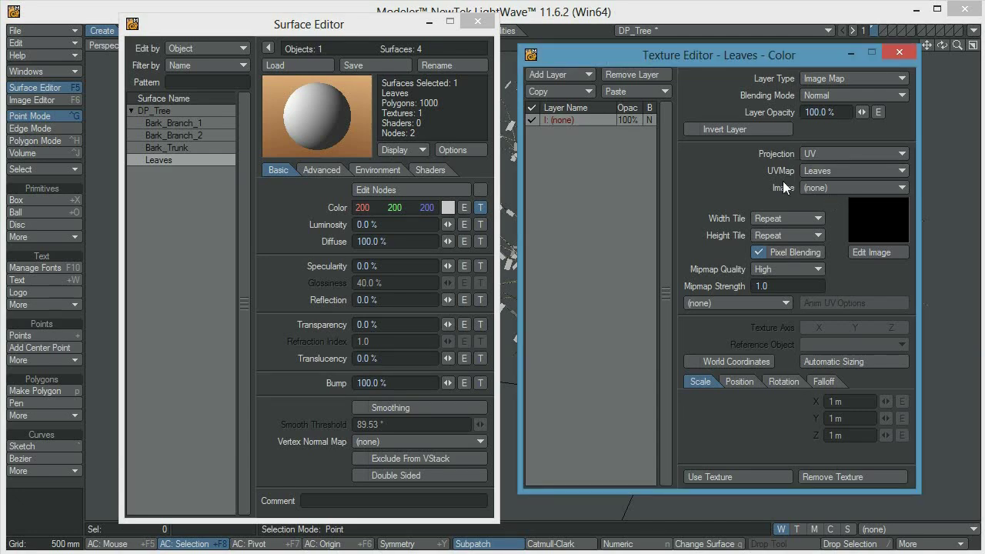
Load the leaf013 image from the trees texture folder into the Leaves color layer
click(840, 187)
click(831, 198)
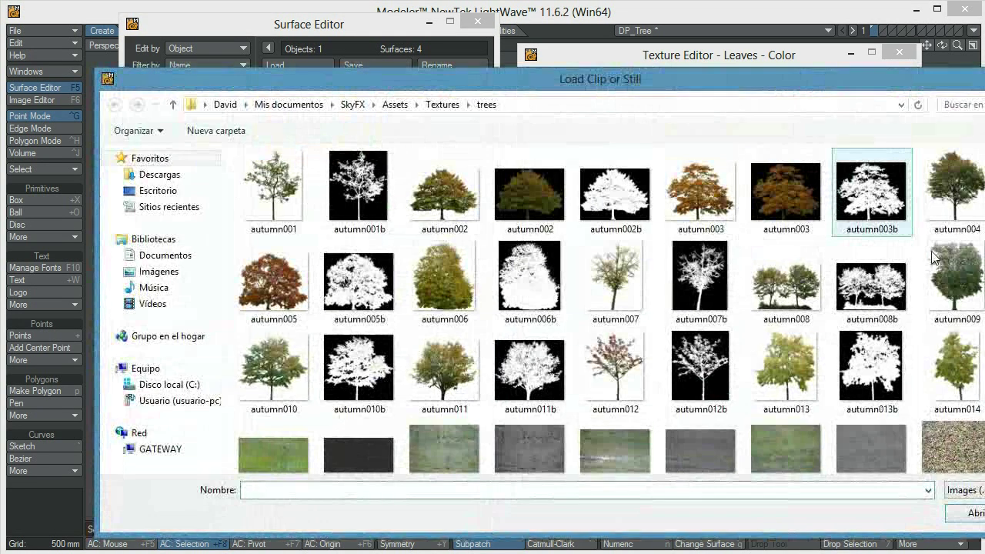
scroll(946, 169, down, 3)
scroll(943, 169, down, 15)
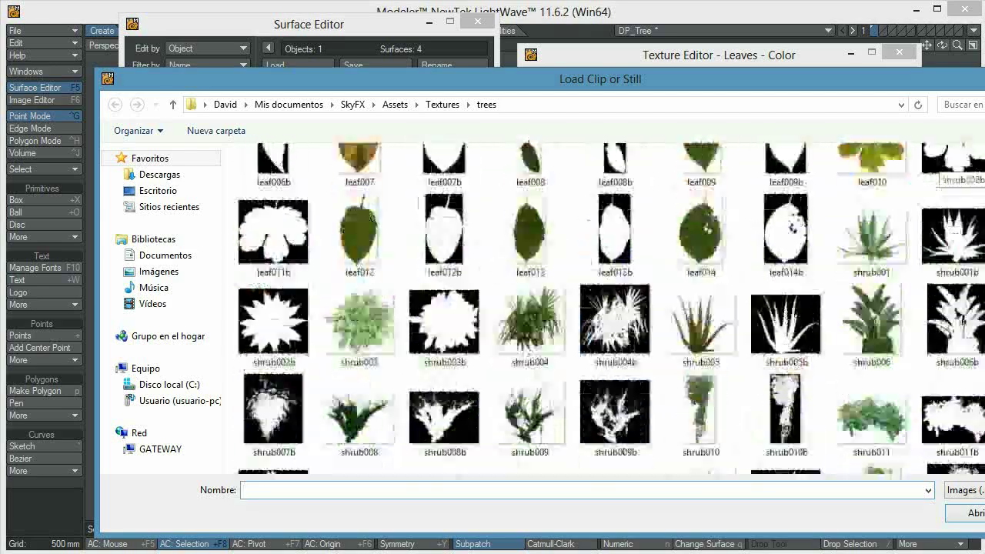
click(530, 254)
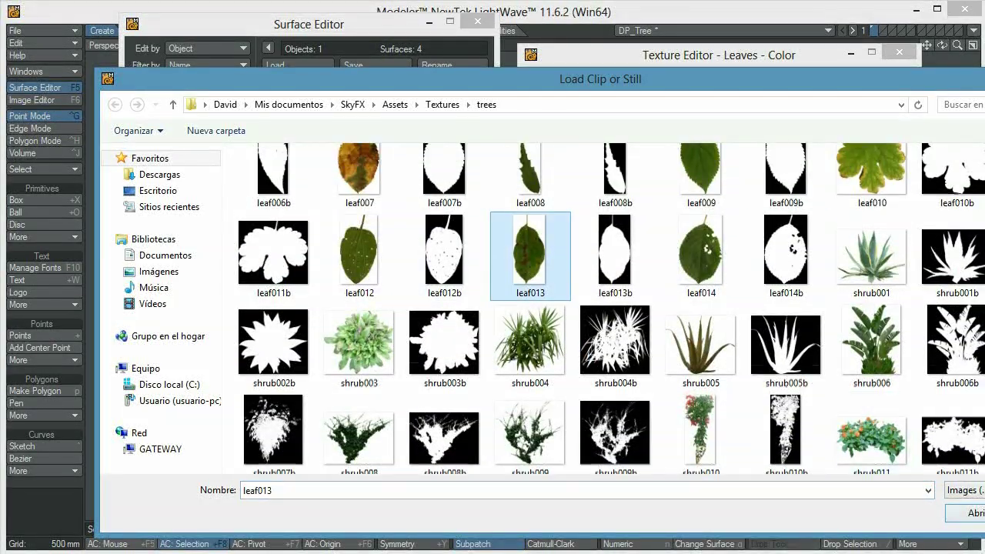
click(963, 513)
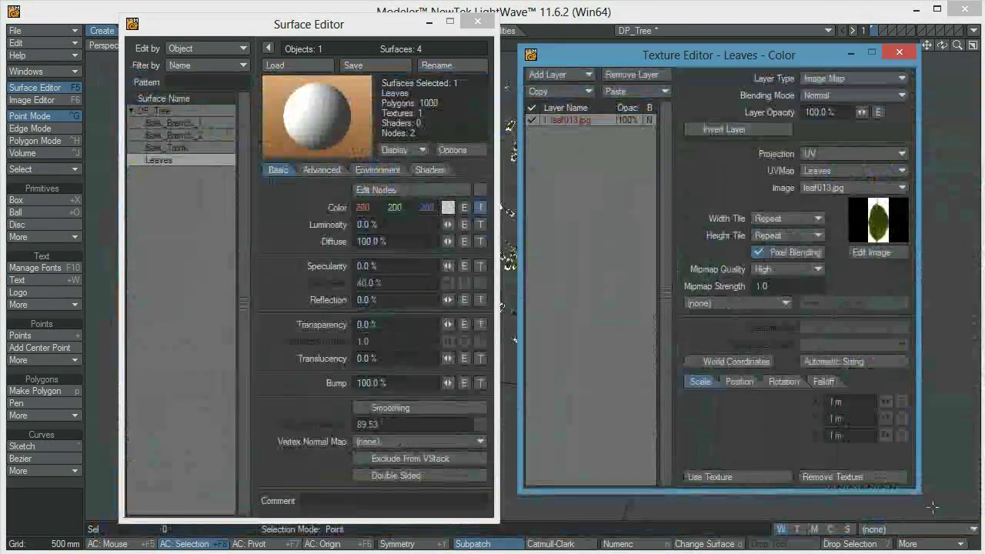
Copy the leaf color layer, apply the color texture, and paste the layer into the Leaves surface's transparency texture
click(566, 90)
click(567, 90)
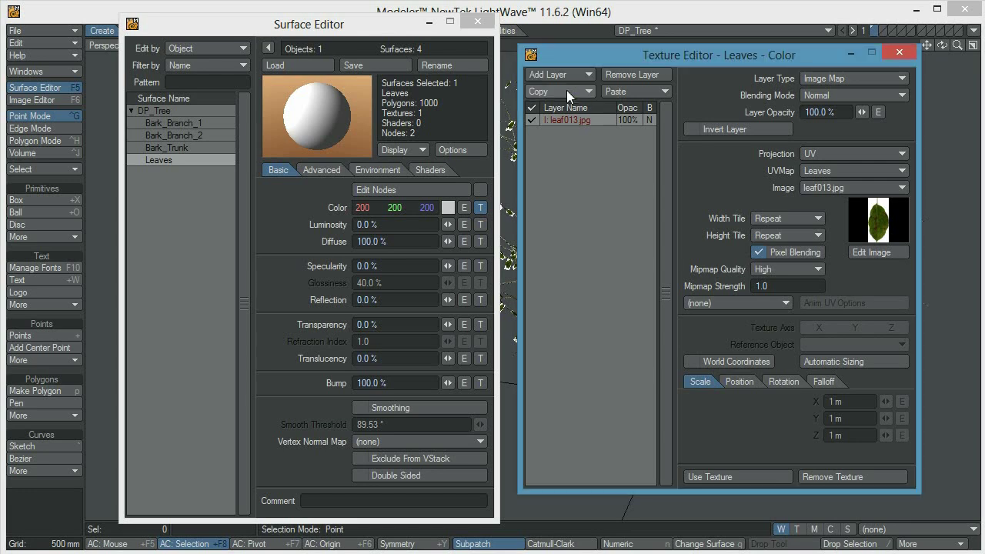
click(712, 476)
click(480, 324)
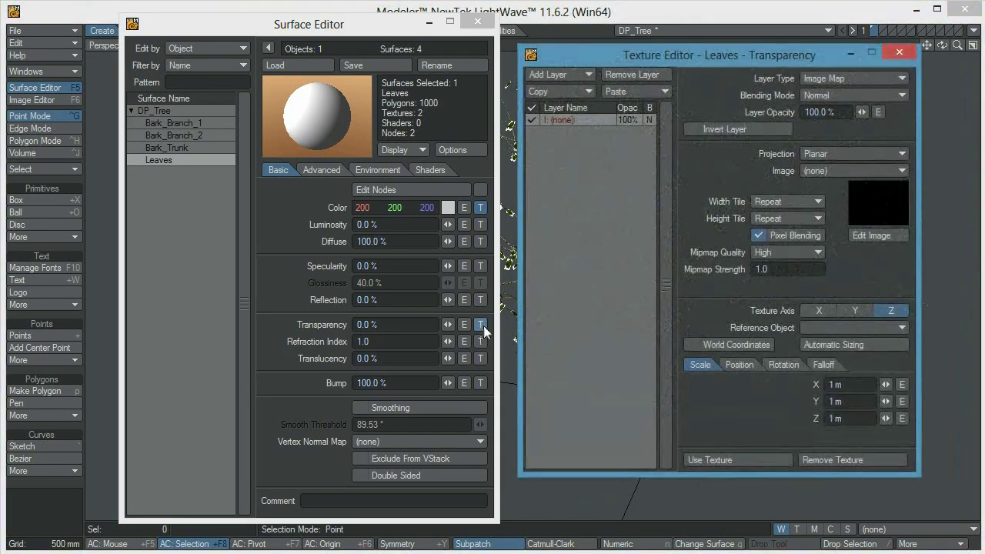
click(631, 90)
click(631, 93)
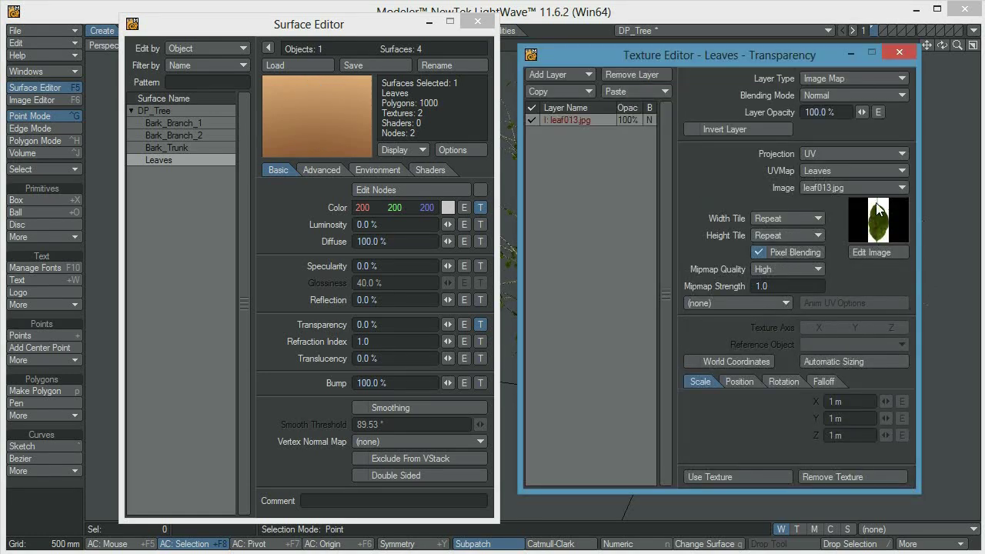
Replace the Leaves transparency layer's image with leaf013b from the trees texture folder and apply the texture
click(854, 187)
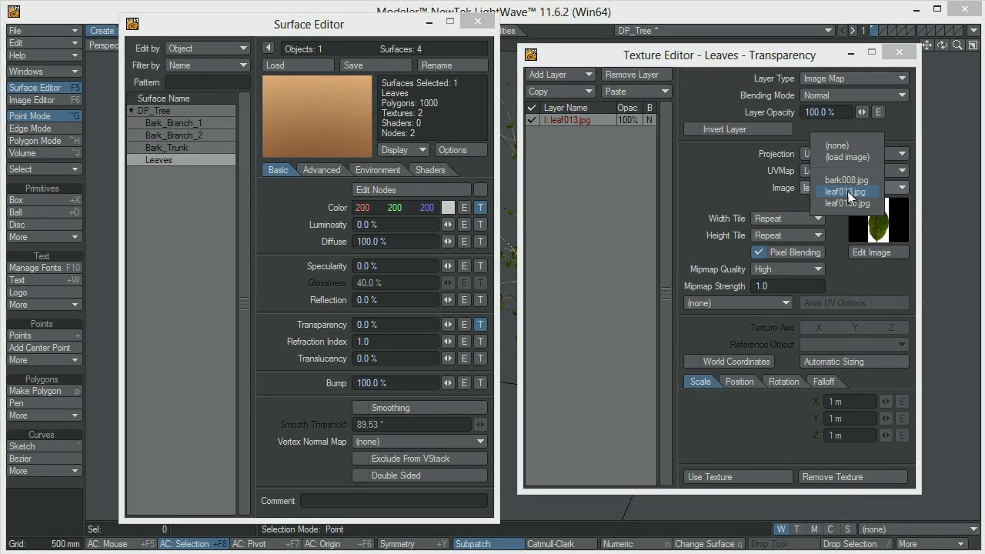
click(840, 155)
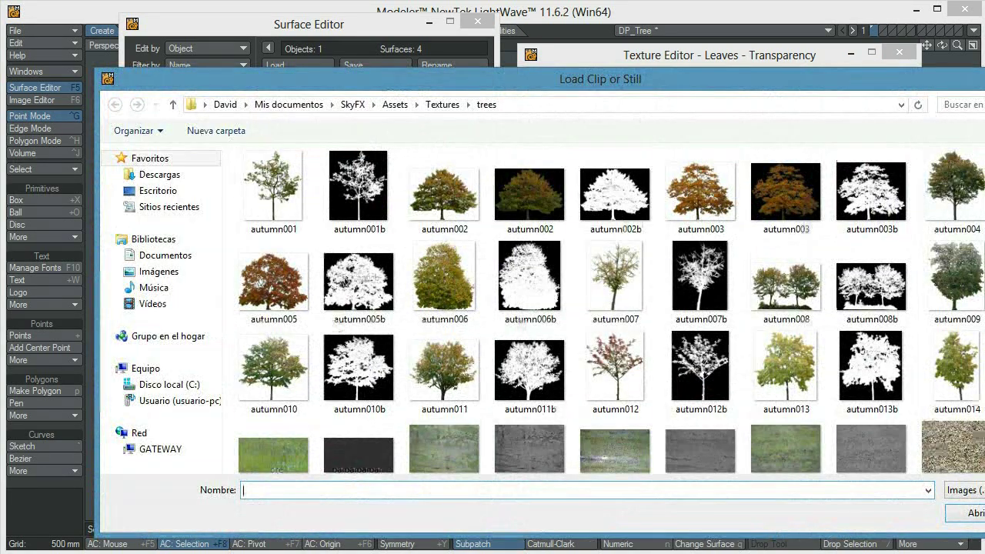
scroll(958, 175, down, 6)
scroll(958, 175, up, 1)
scroll(958, 175, down, 7)
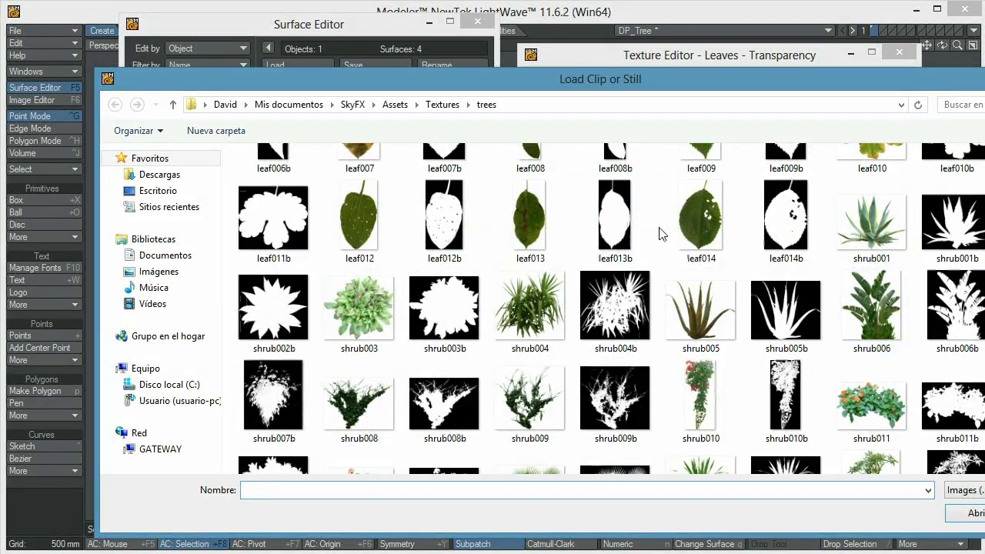
click(616, 224)
click(975, 513)
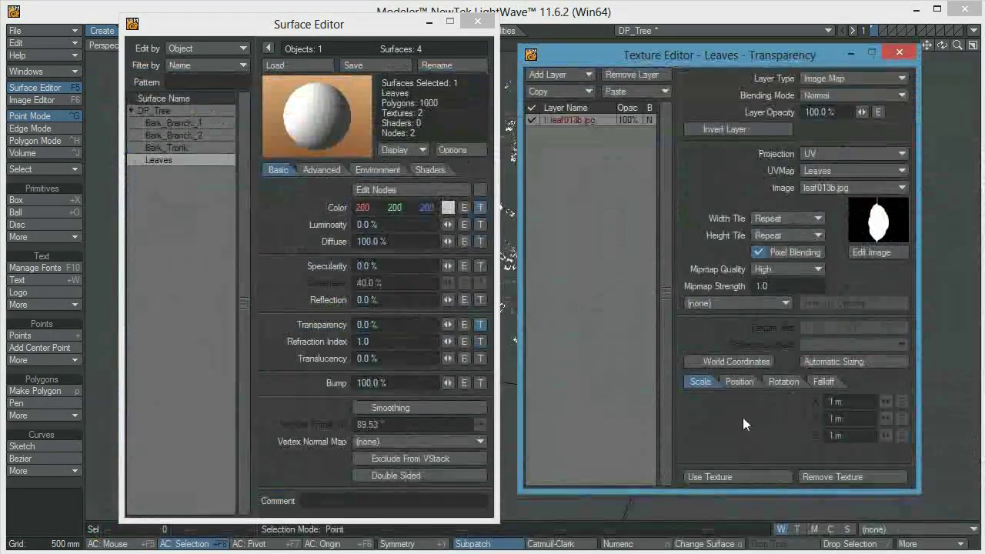
click(712, 477)
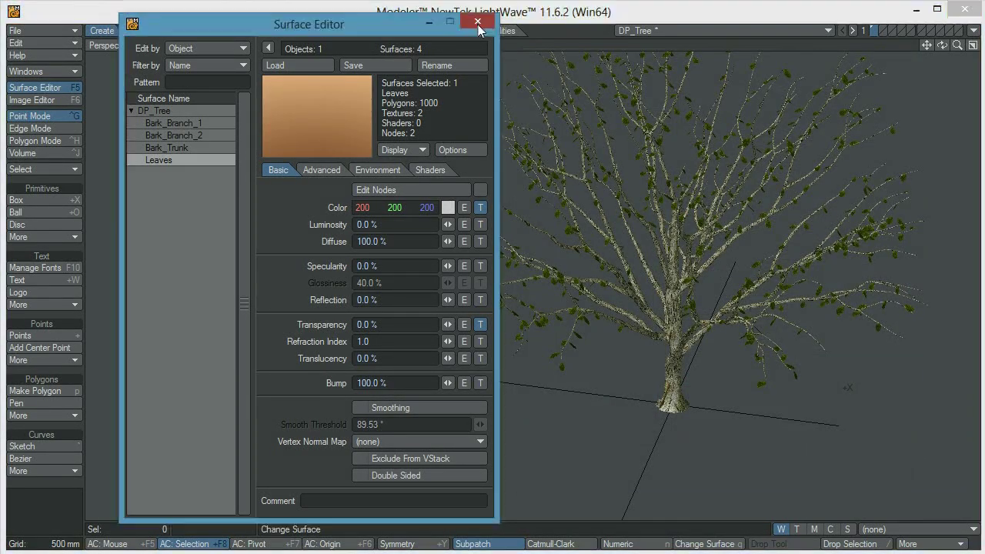
Close the Surface Editor and inspect the textured tree from different angles
click(477, 21)
alt+drag(683, 342, 567, 362)
alt+drag(466, 338, 595, 327)
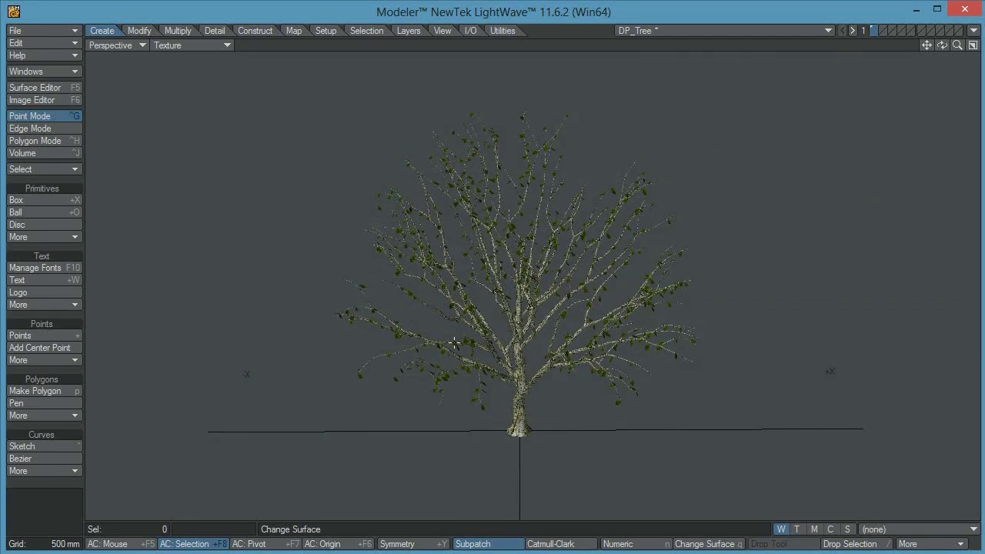
alt+drag(336, 338, 623, 277)
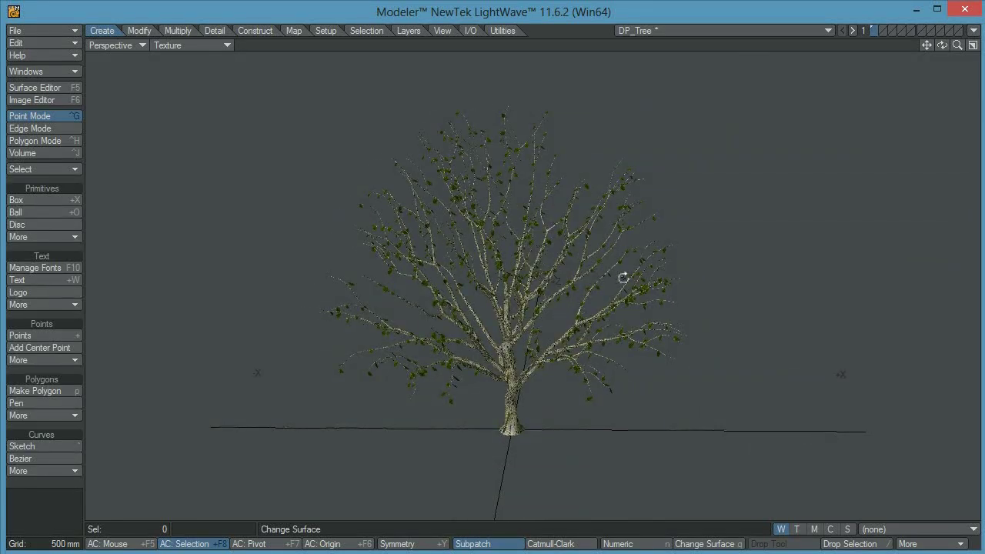